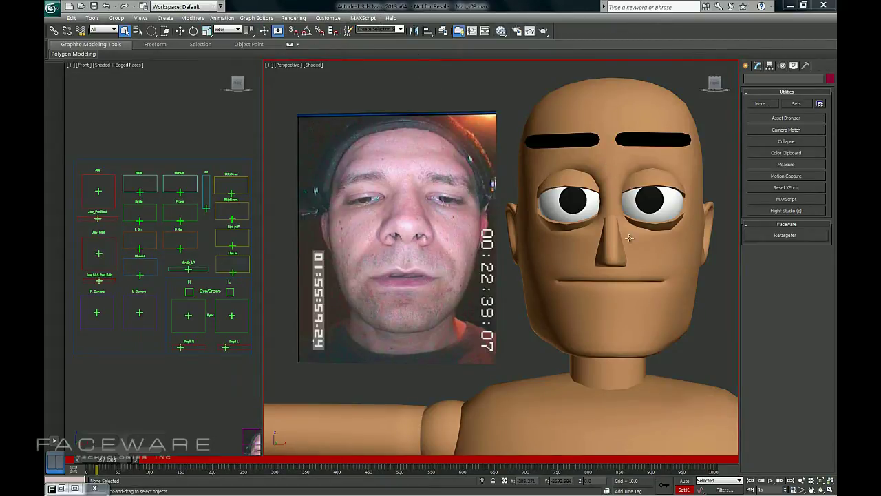
Step: Orbit the Perspective view slightly around the character's head
mouse_move(625, 259)
alt+middle_down()
mouse_move(634, 272)
mouse_move(579, 279)
alt+middle_up()
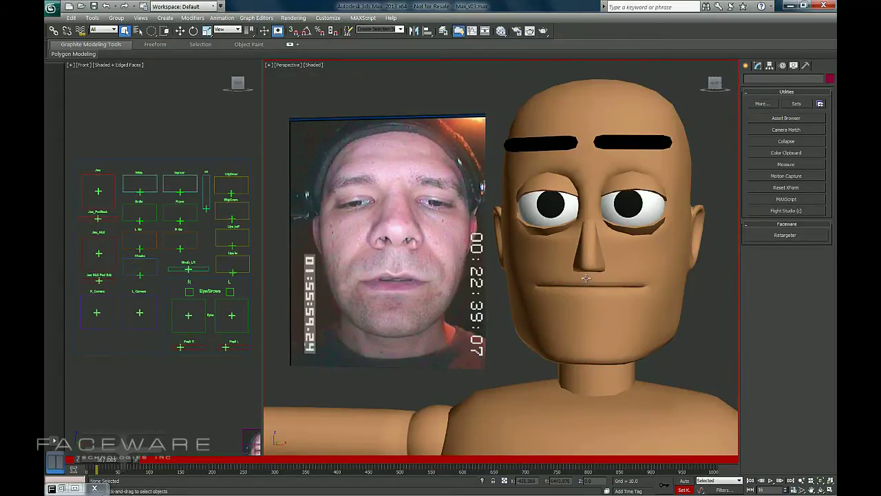
middle_drag(592, 278, 596, 276)
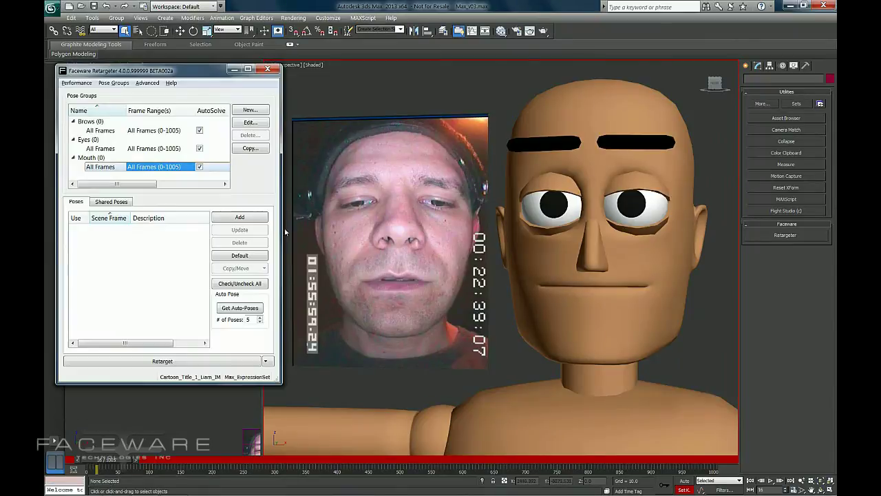
drag(172, 71, 200, 72)
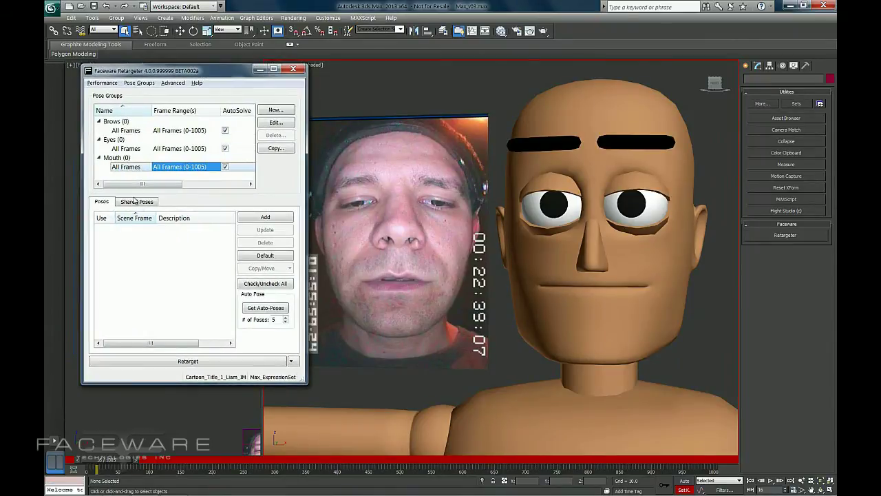
click(259, 69)
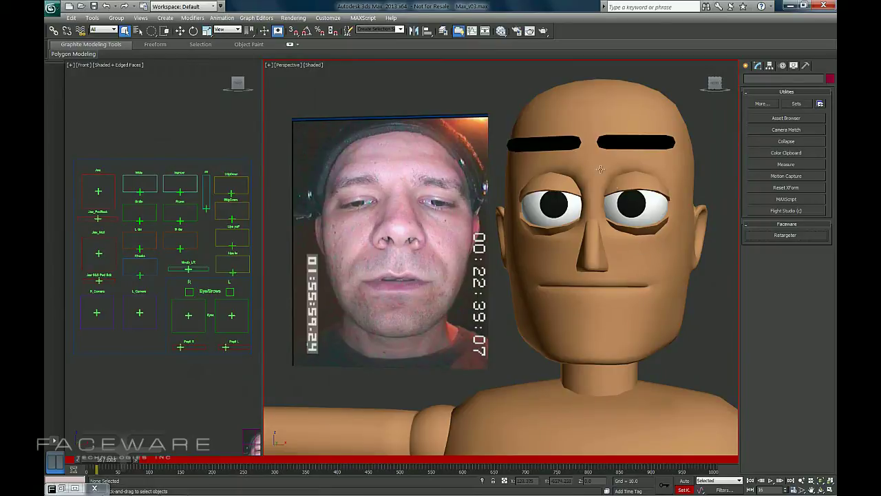
drag(120, 460, 571, 460)
drag(492, 448, 86, 458)
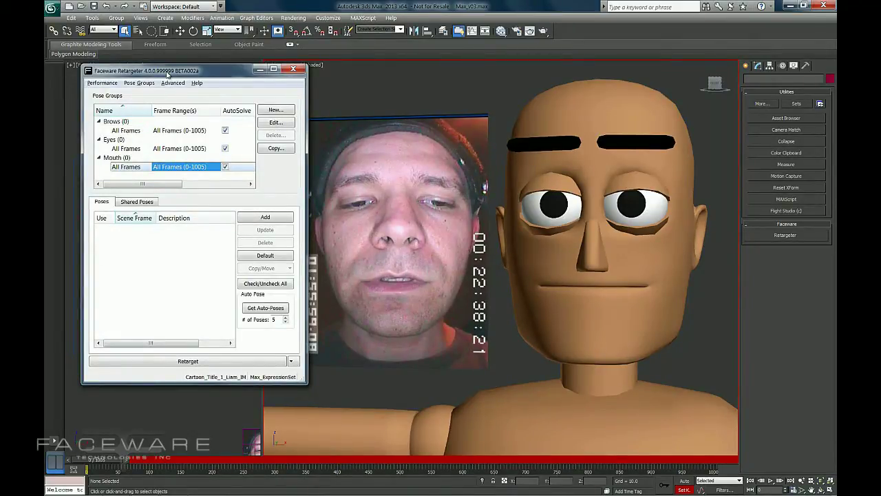
drag(166, 72, 154, 82)
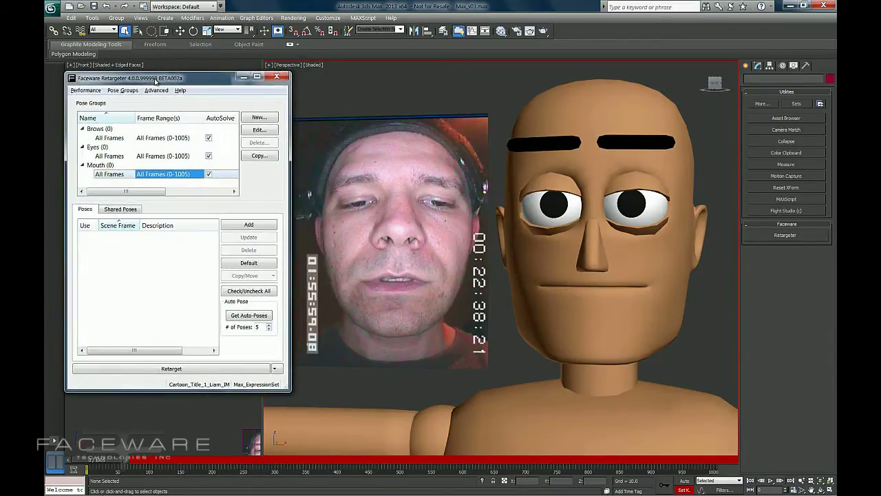
Step: Uncheck Mouth AutoSolve and request 5 auto-poses for the Mouth group
click(209, 176)
click(261, 328)
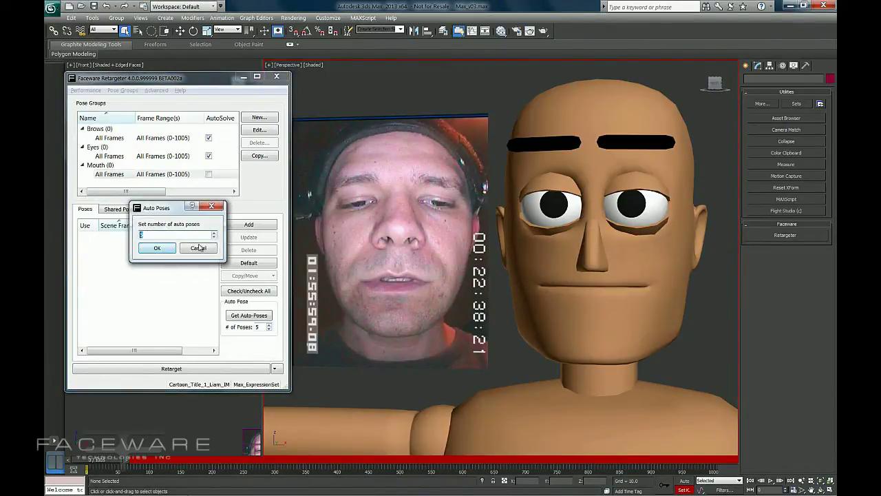
click(156, 249)
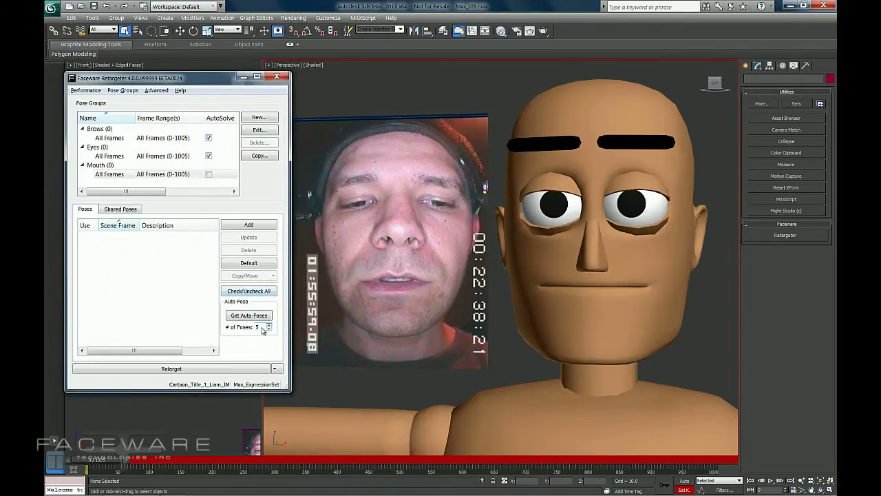
Step: Retrieve the Mouth auto-poses and preview frames 279, 559, 724, 802 and 997
click(249, 315)
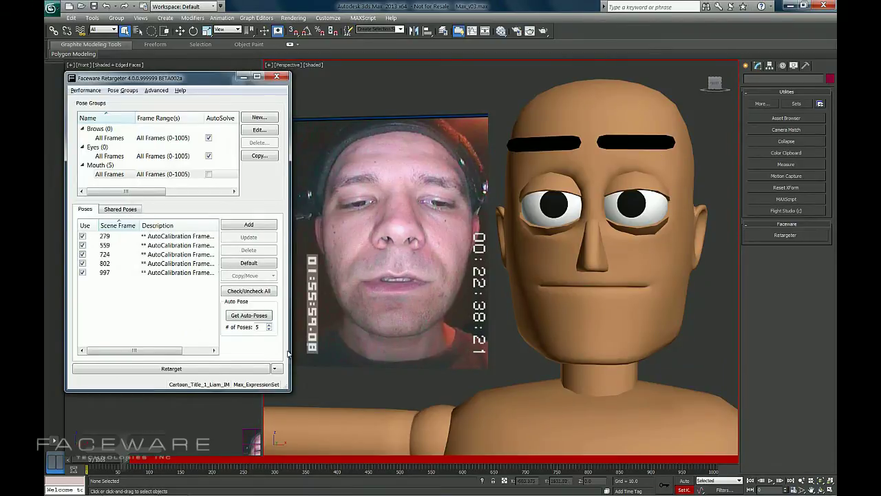
click(122, 237)
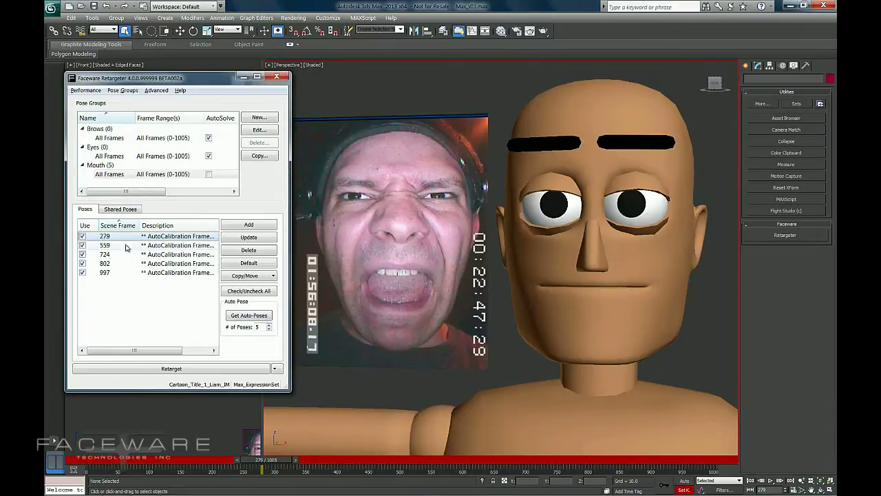
click(126, 246)
click(126, 255)
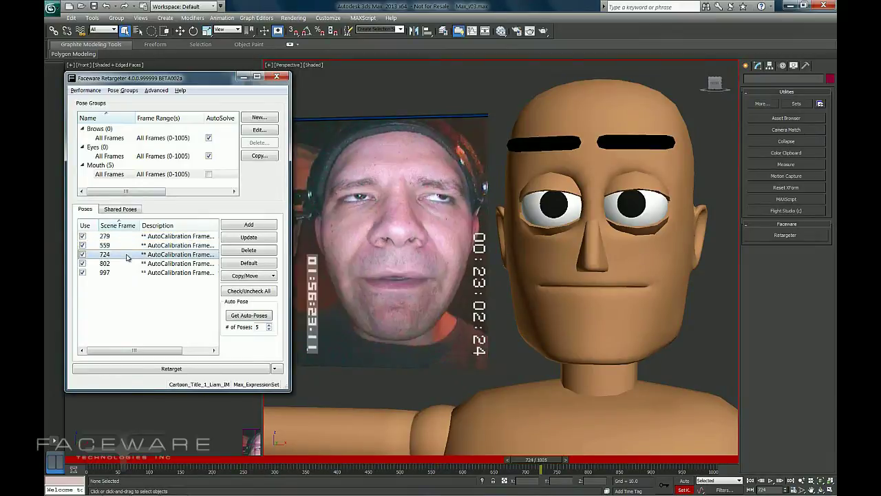
click(126, 263)
click(126, 273)
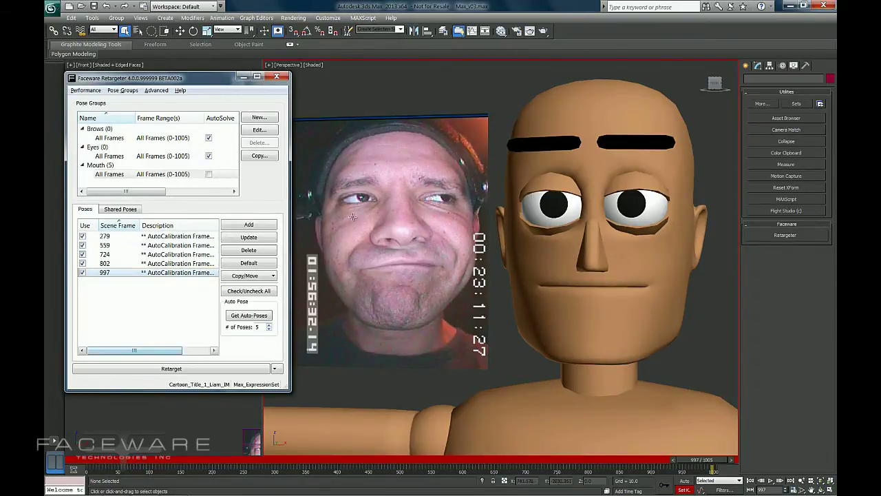
Step: Review poses 279, 559, 724, 802 and 997 again against the footage
click(113, 236)
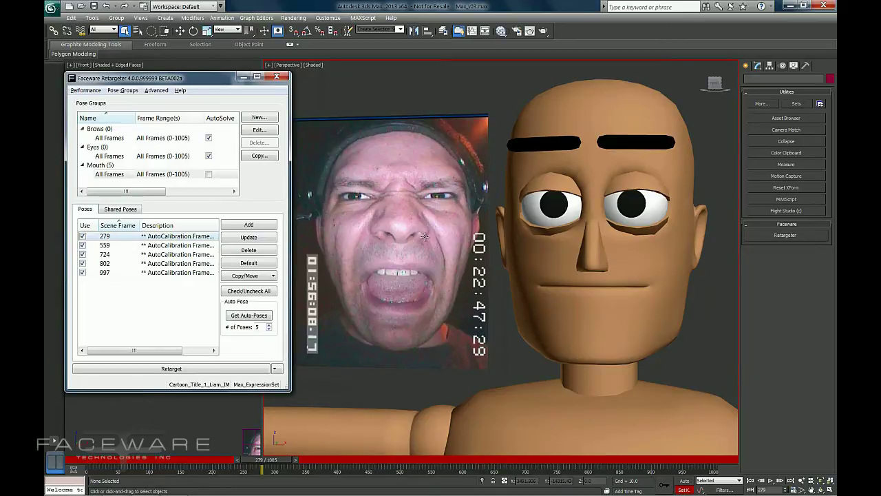
click(133, 246)
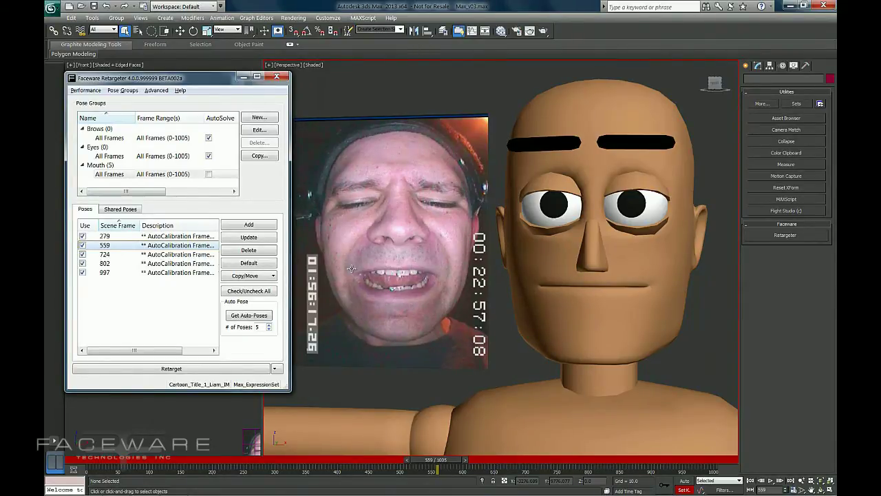
click(114, 254)
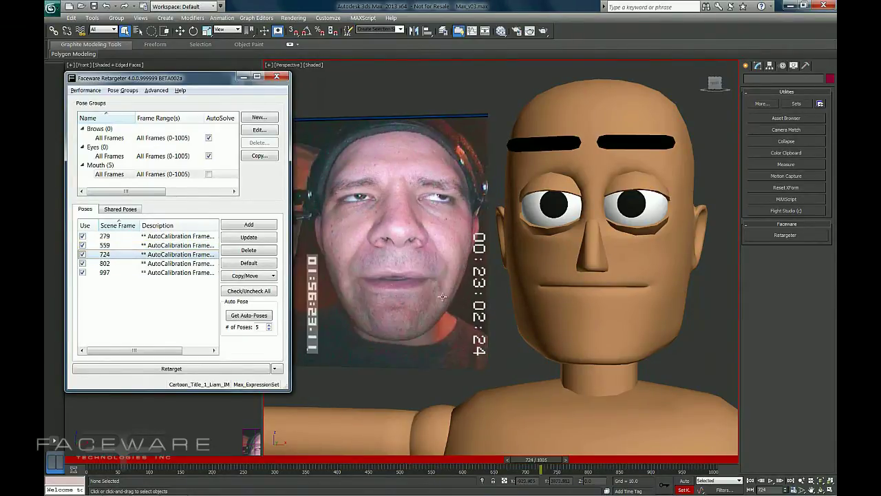
click(118, 265)
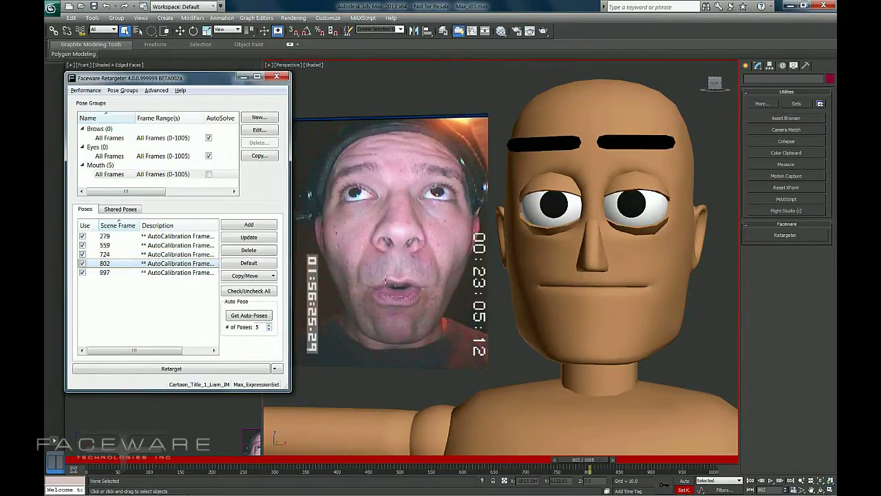
click(128, 272)
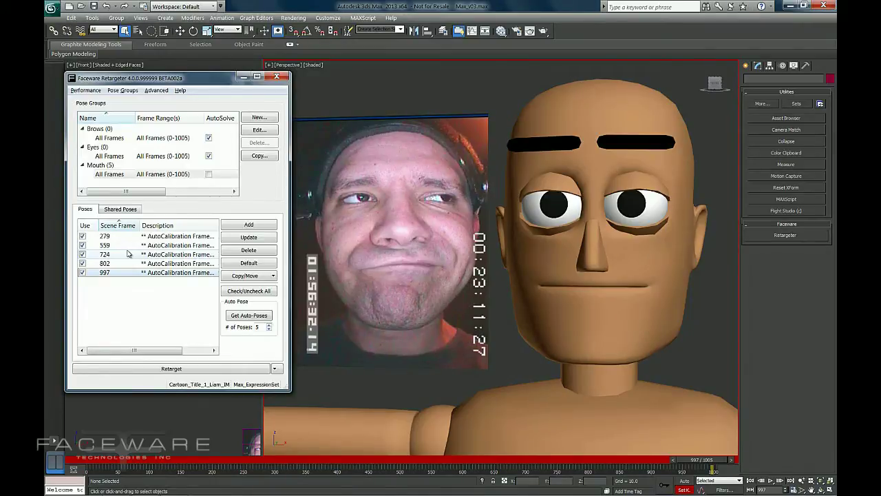
Step: Compare Mouth poses 724, 279 and 997 against the footage
click(126, 255)
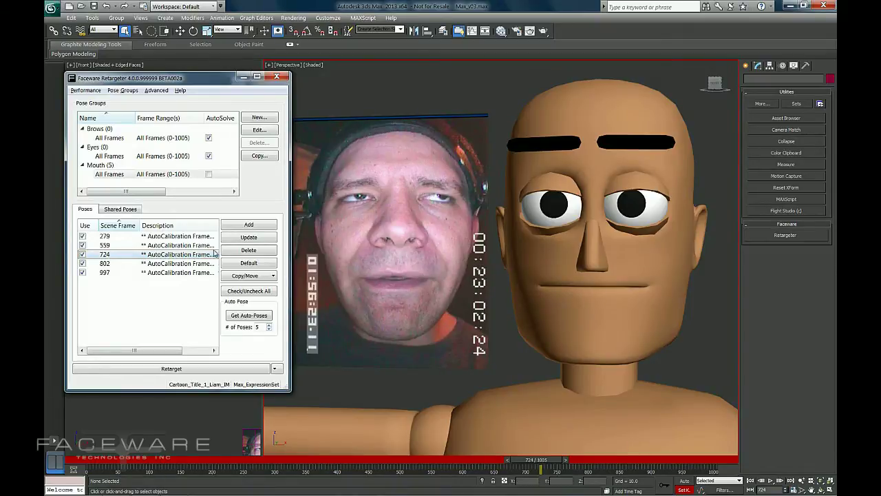
click(125, 237)
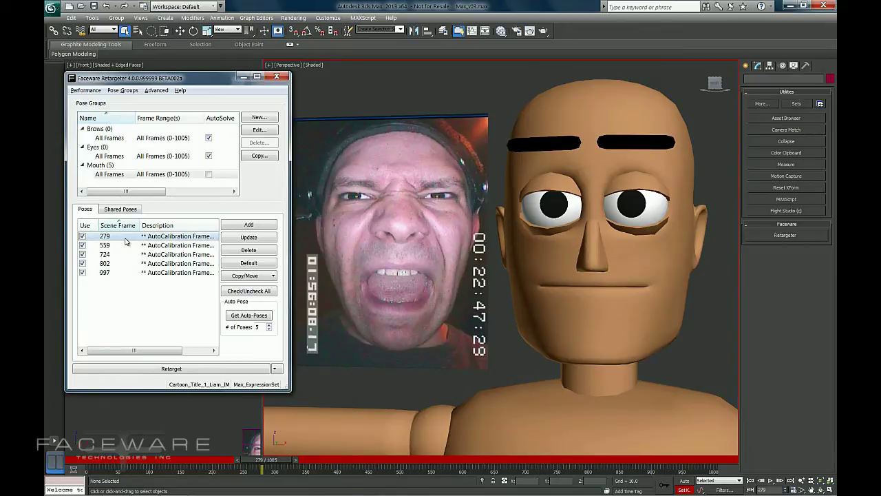
click(124, 273)
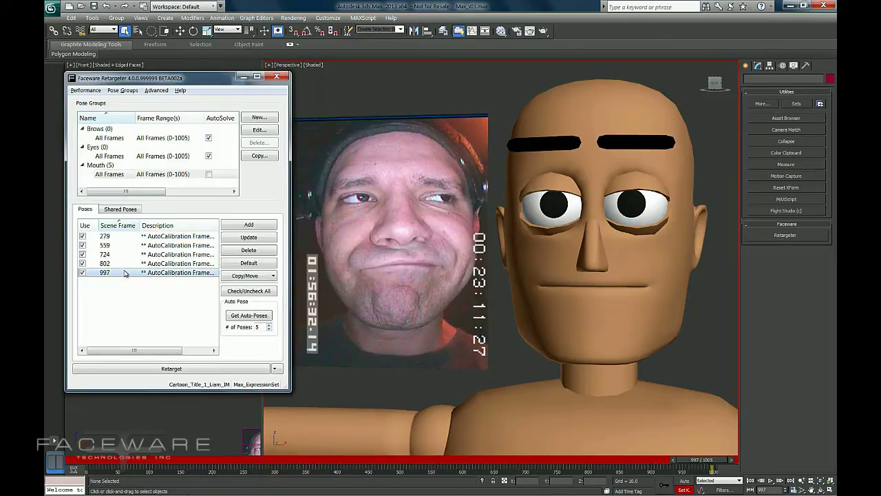
click(123, 254)
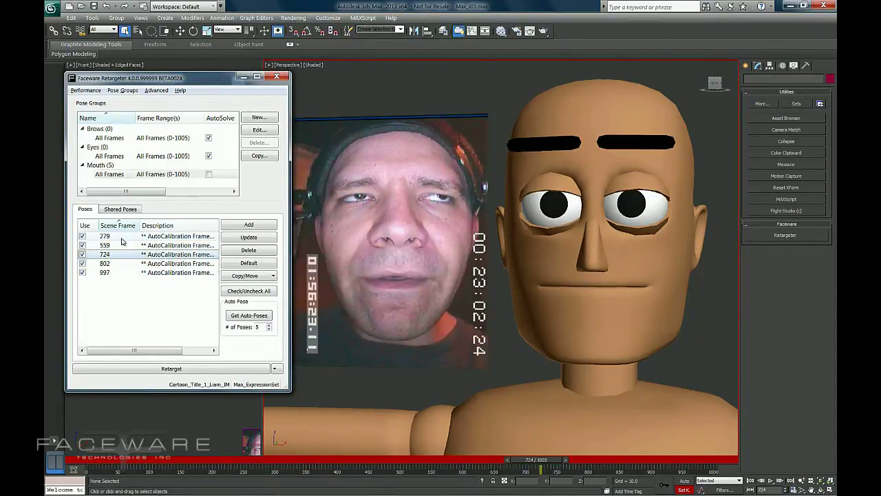
click(121, 238)
click(135, 274)
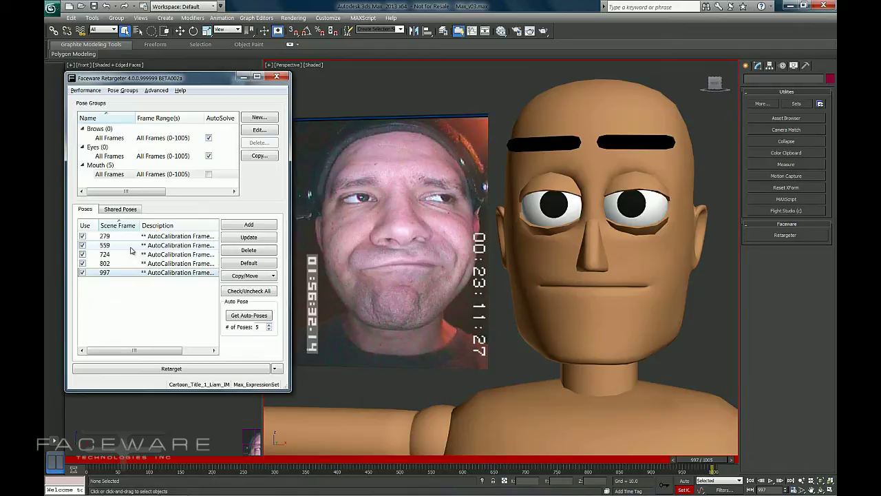
Step: Preview poses 559, 724 and 279, then select all five Mouth poses
click(131, 245)
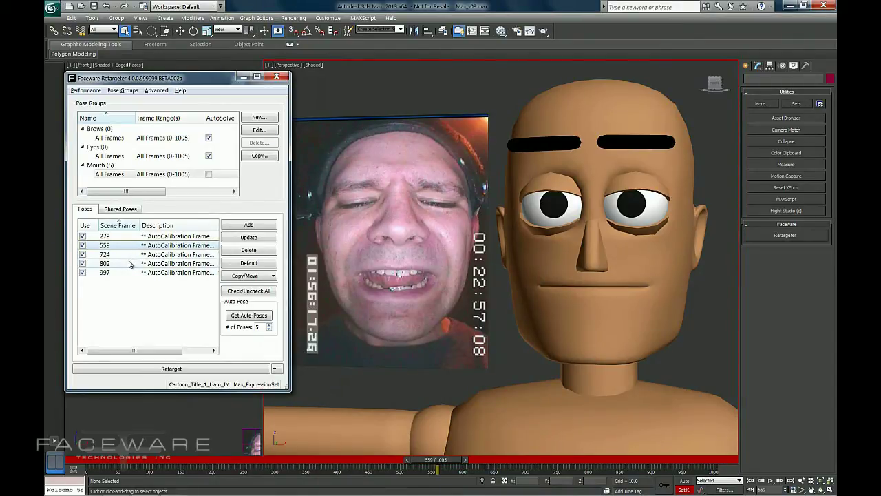
click(127, 255)
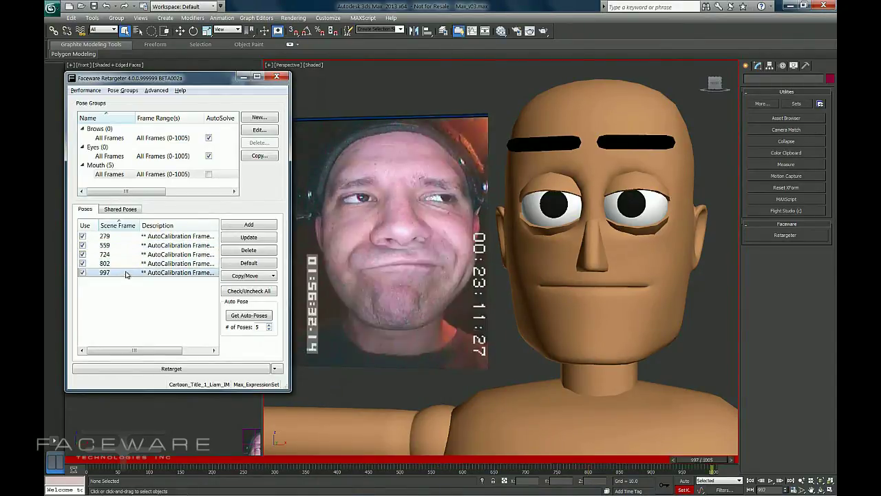
click(121, 236)
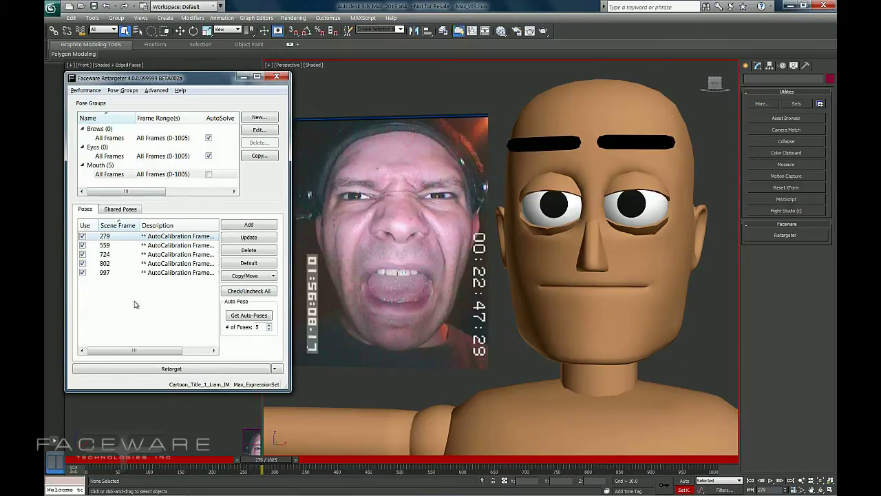
key(ctrl+a)
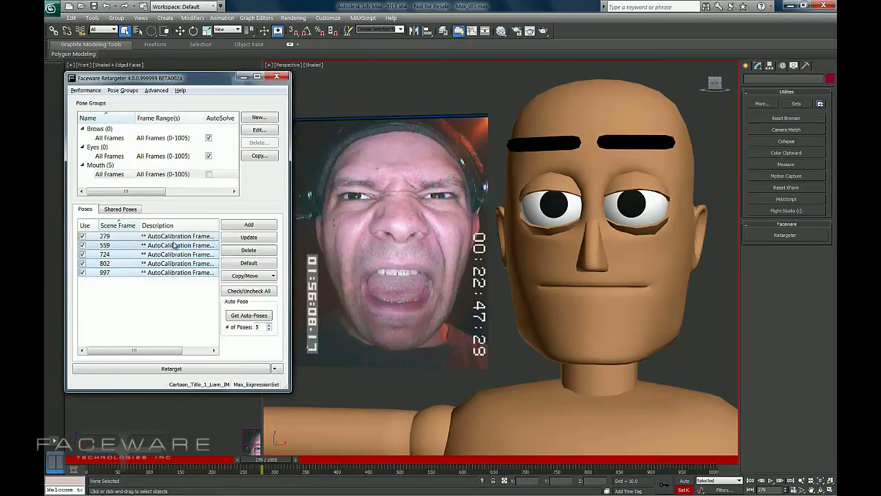
Step: Delete the Mouth poses with their keys and regenerate five auto-poses (234, 279, 559, 769, 996)
click(244, 252)
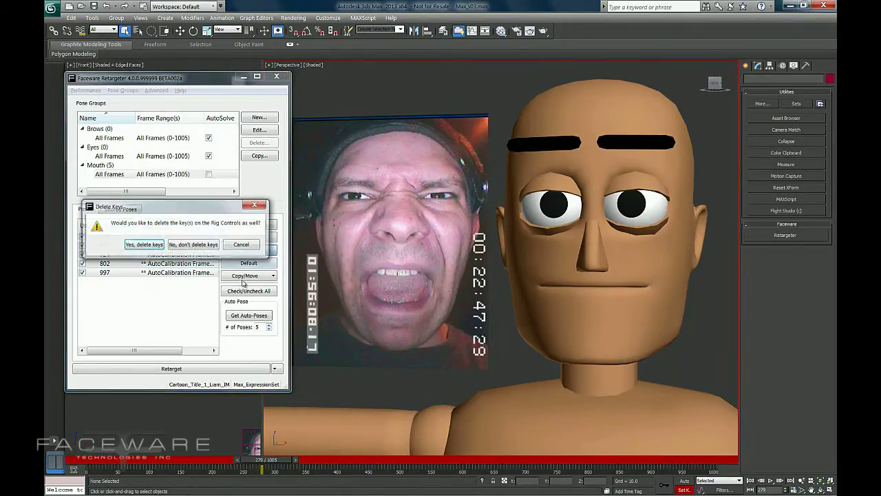
click(146, 245)
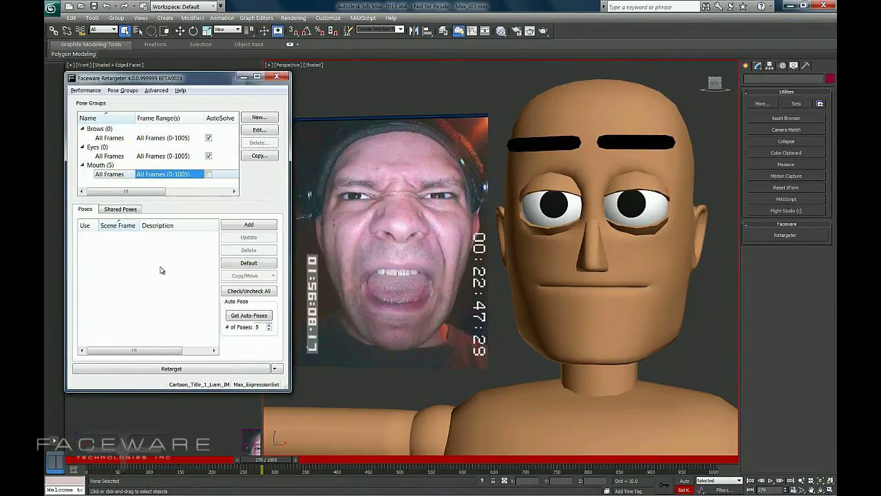
click(209, 176)
click(253, 316)
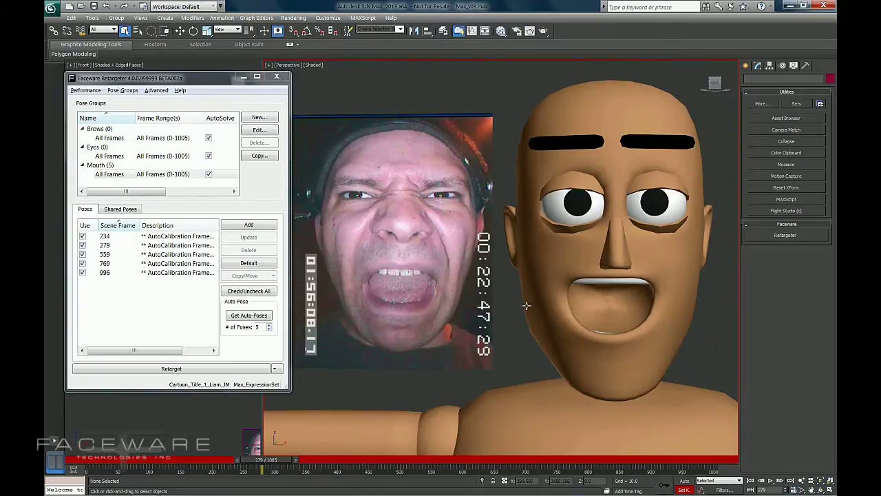
click(131, 237)
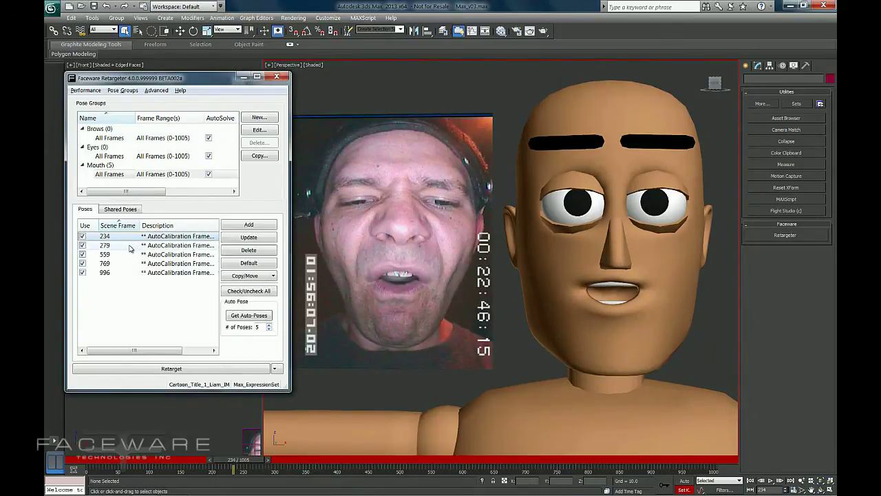
click(127, 247)
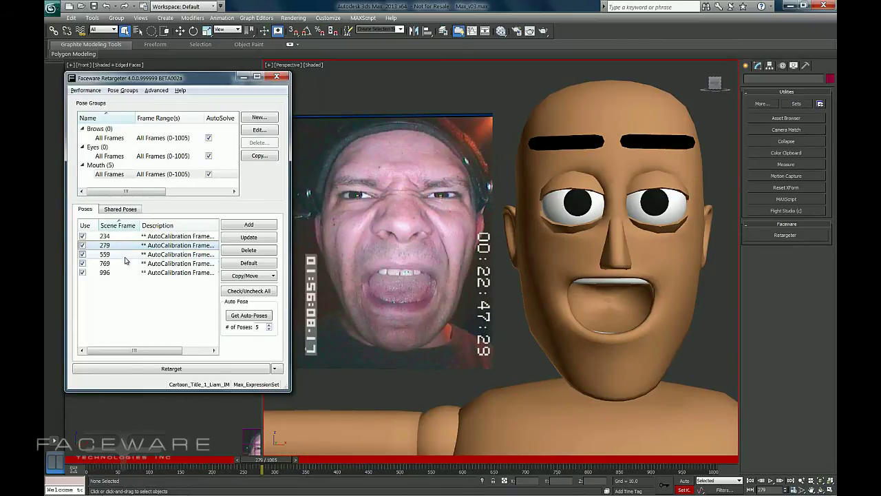
click(126, 255)
click(126, 263)
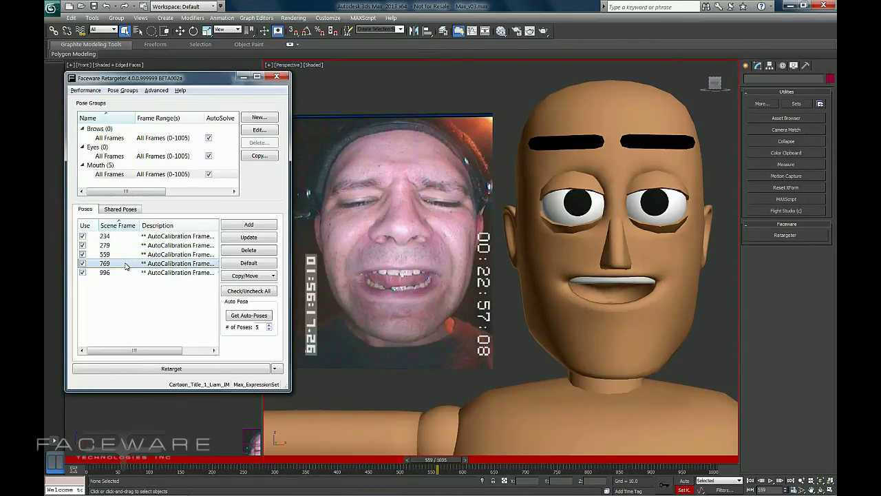
click(125, 272)
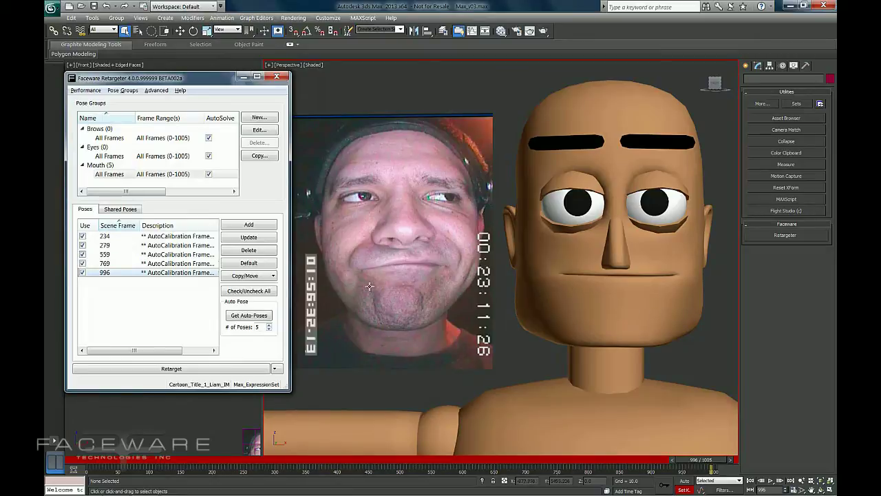
click(124, 238)
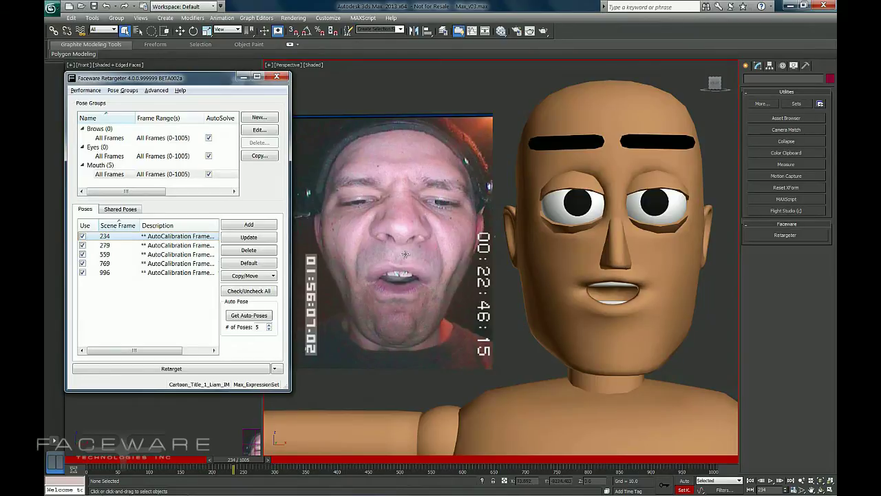
click(129, 246)
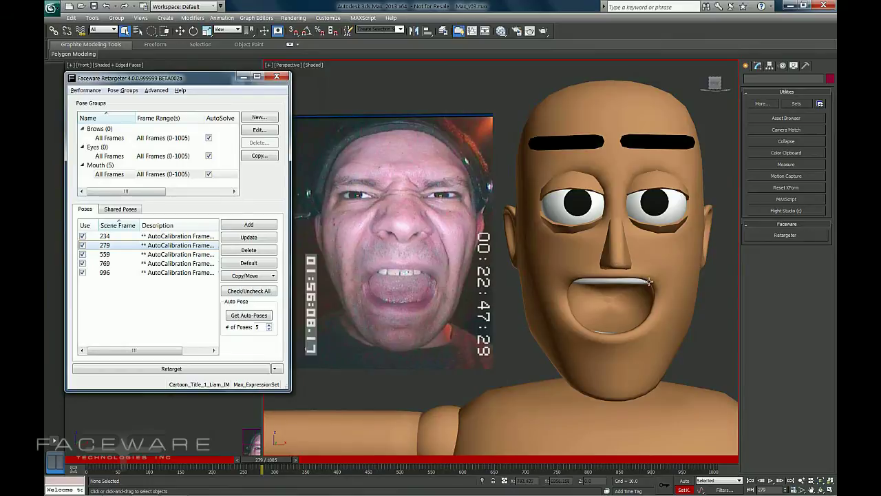
Step: Rename the pose at frame 234 to 'FV'
click(130, 254)
click(130, 236)
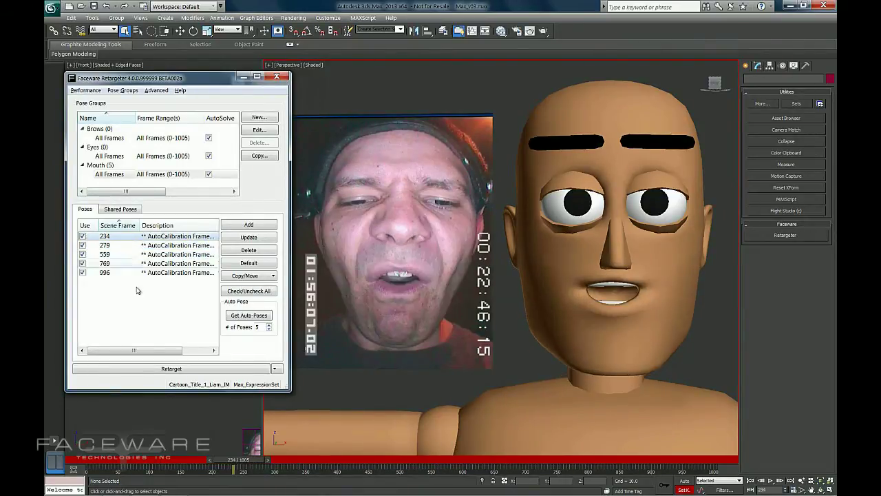
double_click(166, 236)
drag(172, 208, 168, 185)
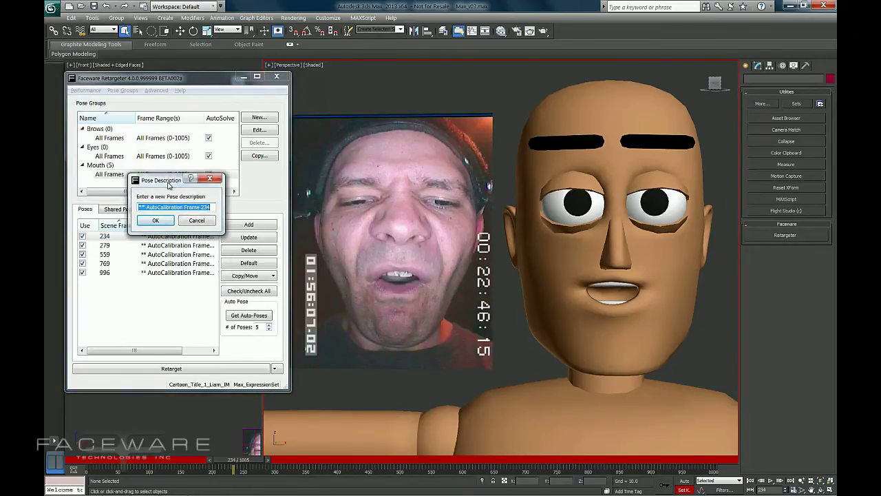
text(OO)
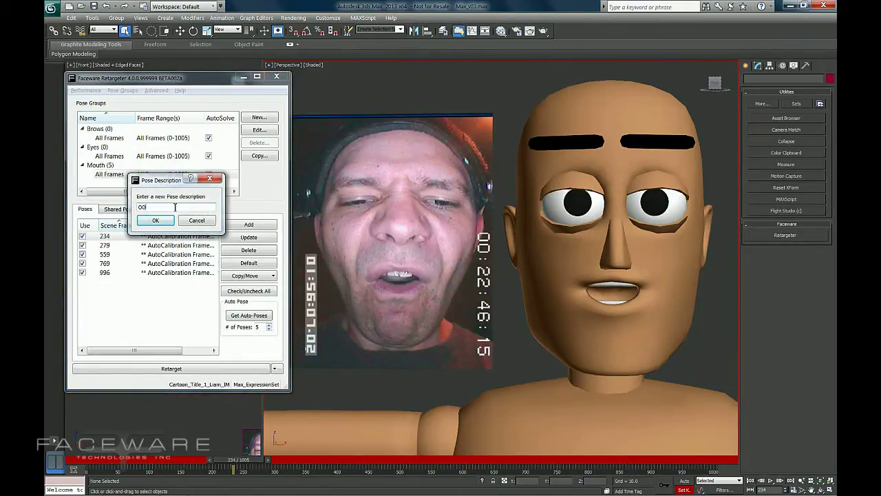
click(155, 220)
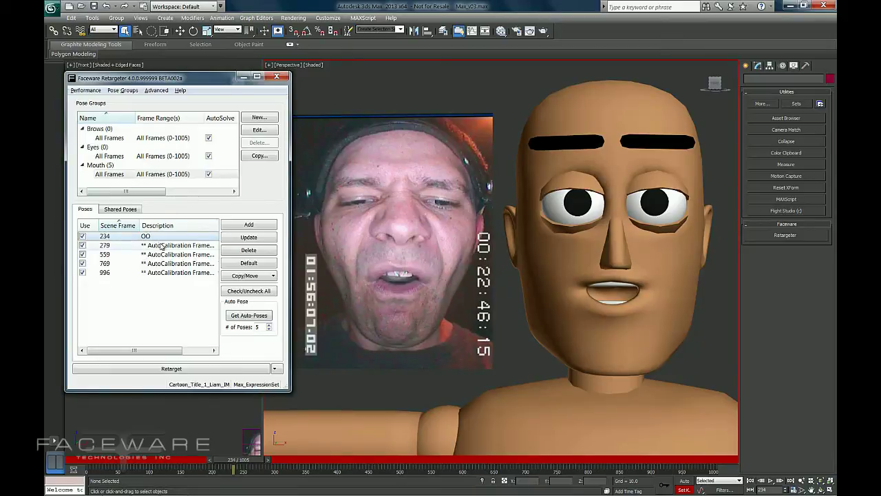
double_click(180, 236)
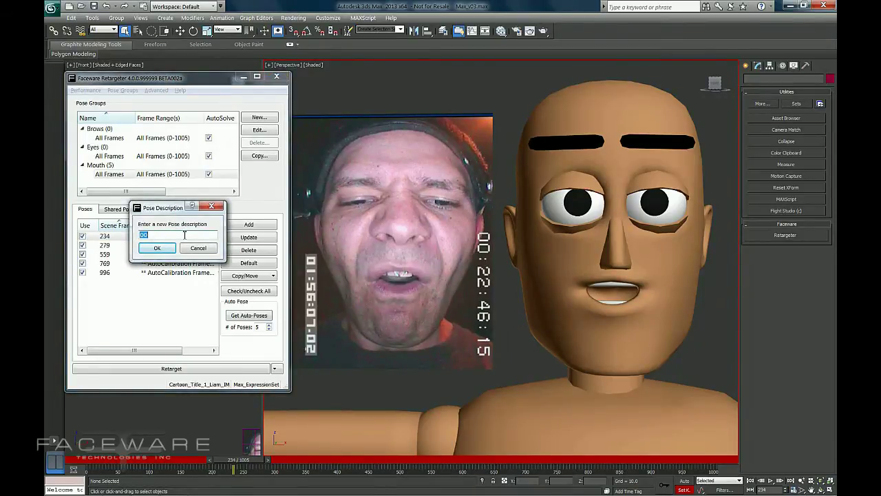
text(FV)
key(Return)
Step: Rename pose 279 to 'Open' and pose 559 to 'Semi Open'
click(184, 245)
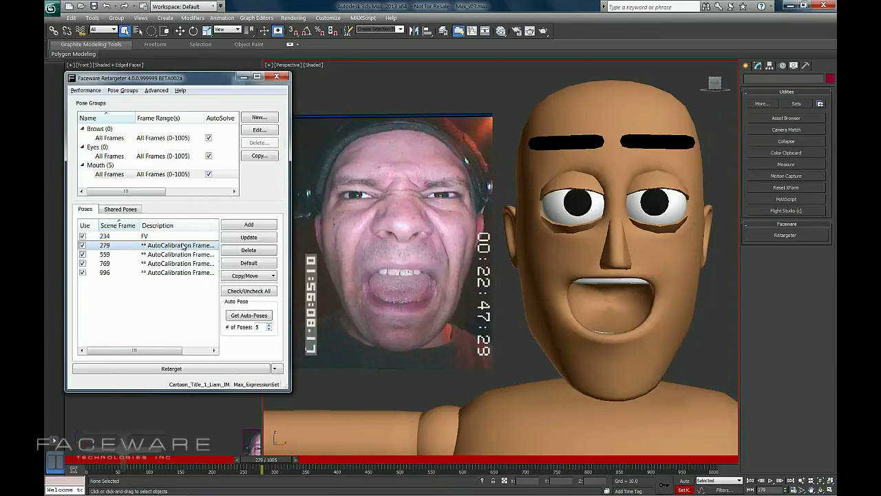
double_click(177, 248)
text(Open)
key(Return)
click(132, 255)
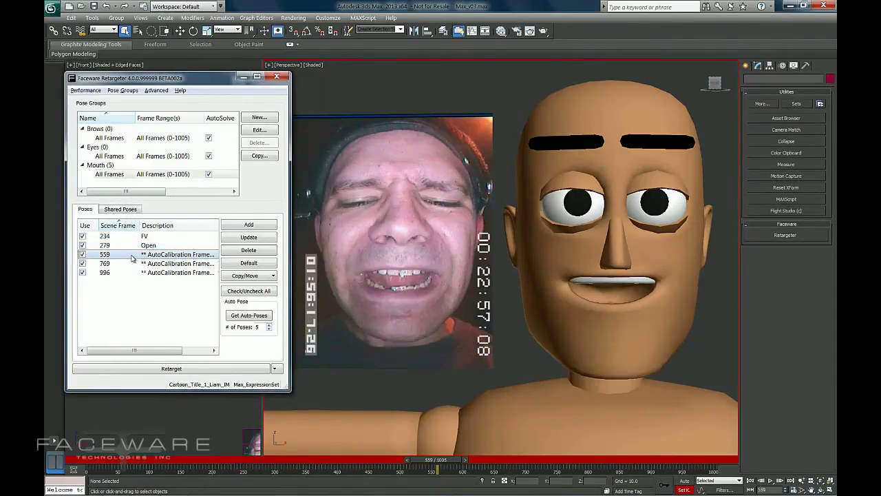
double_click(154, 256)
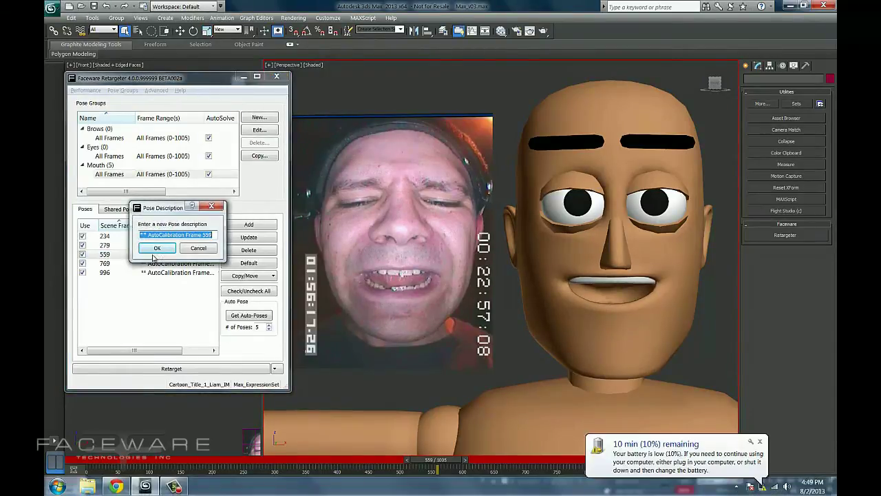
click(760, 441)
click(185, 233)
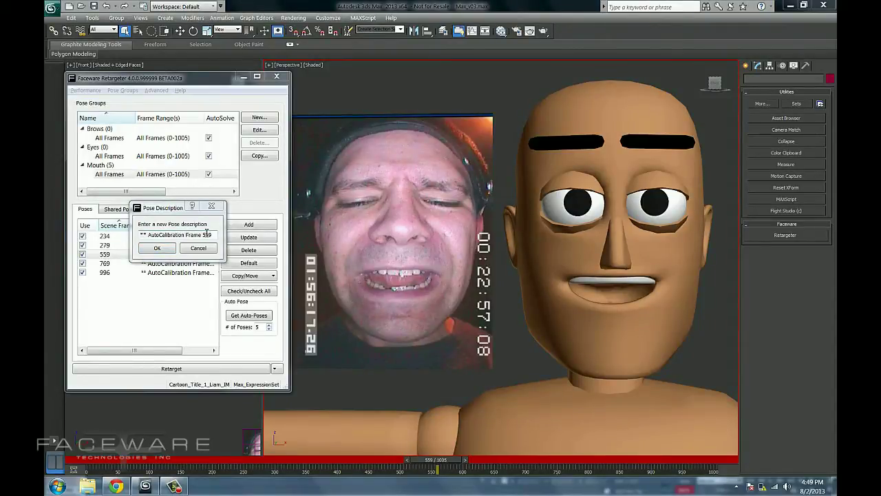
triple_click(205, 234)
text(Semi )
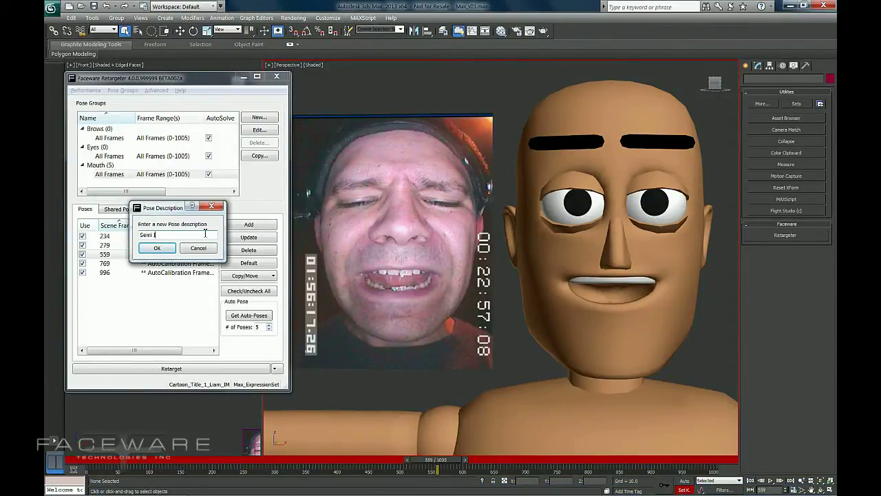
text(Open)
key(Return)
Step: Rename pose 769 to 'Average' and pose 996 to 'Very Closed', fixing the typo
click(157, 264)
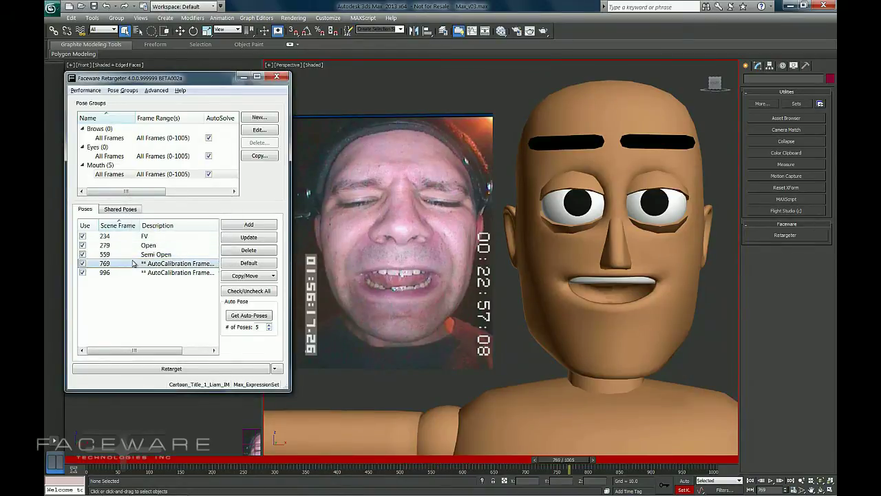
double_click(173, 268)
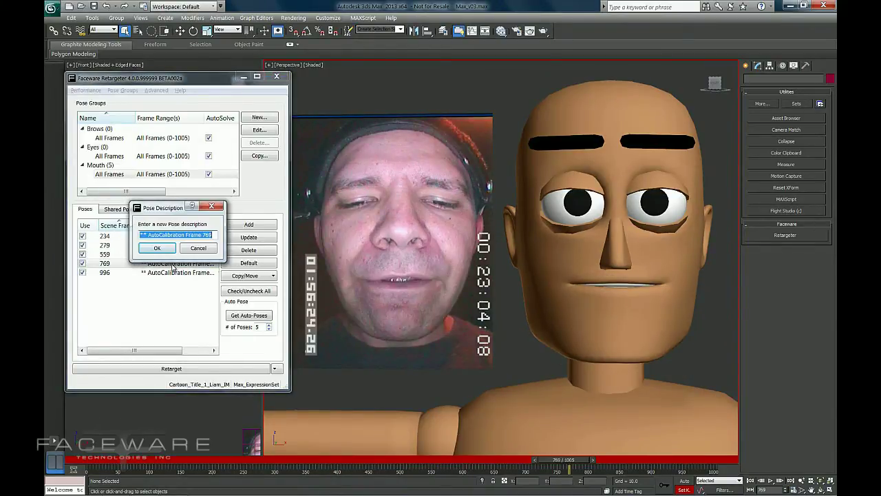
text(Average)
key(Return)
click(134, 273)
double_click(153, 274)
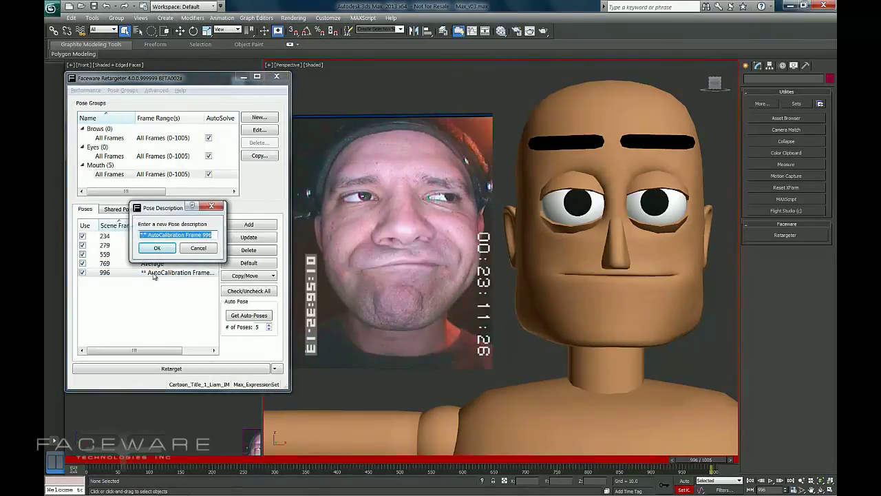
text(Very Cosed)
key(Return)
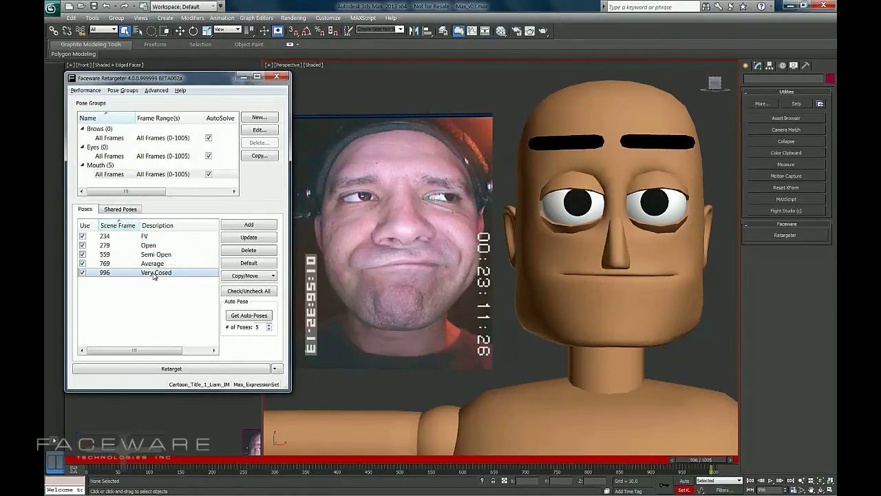
double_click(154, 274)
click(152, 234)
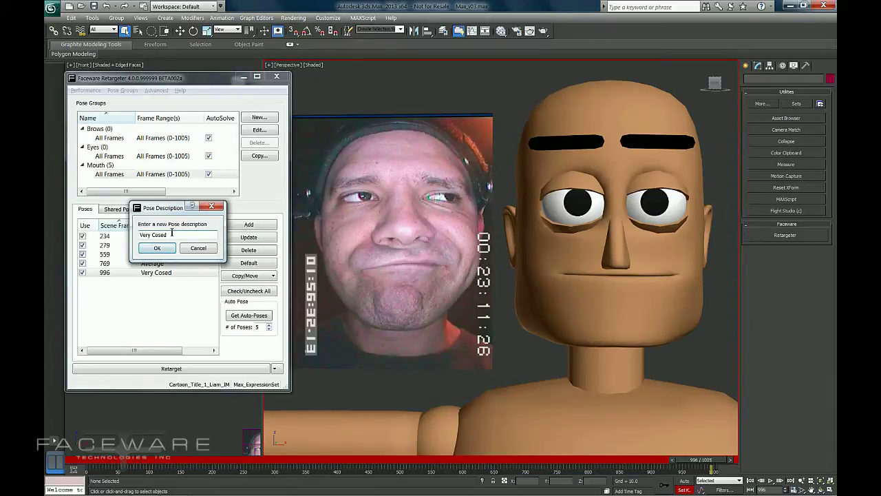
text(l)
key(Return)
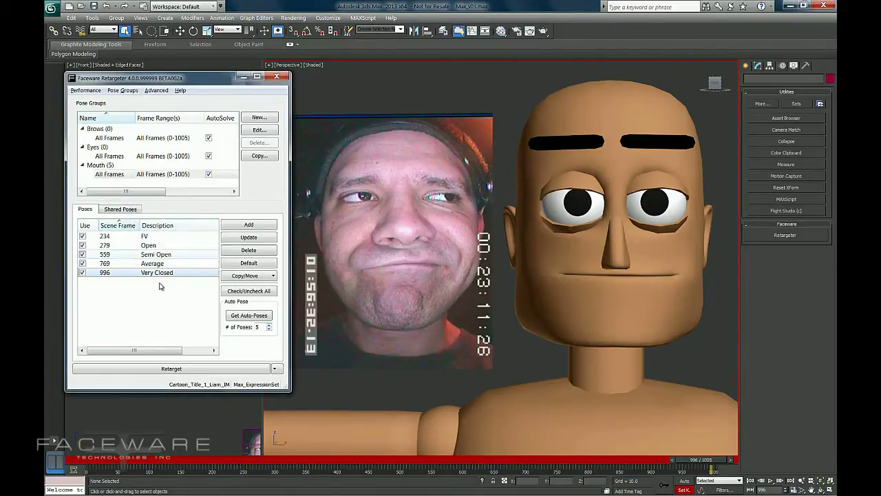
Step: Preview FV, Open and Semi Open, then update the Semi Open pose
click(133, 237)
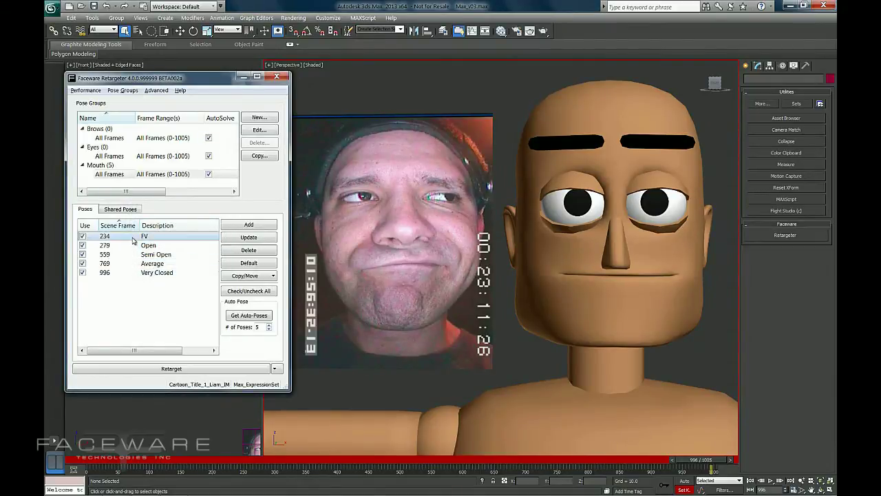
click(131, 245)
click(137, 254)
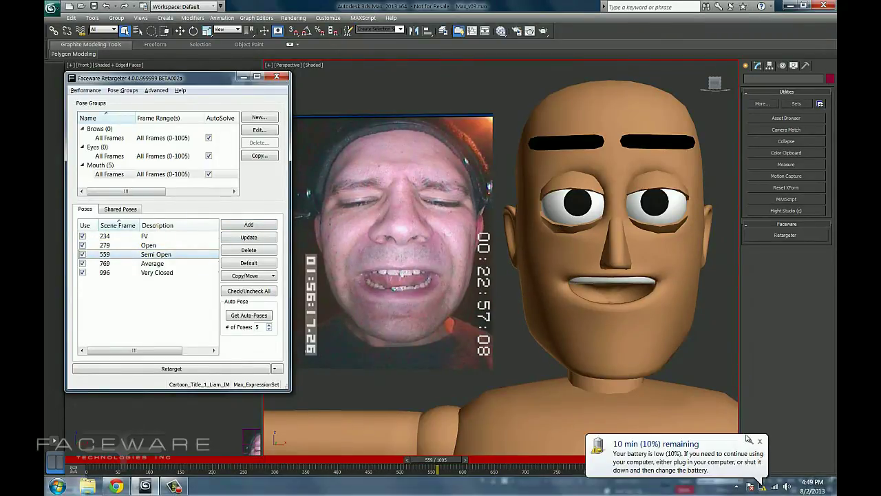
click(759, 441)
click(146, 271)
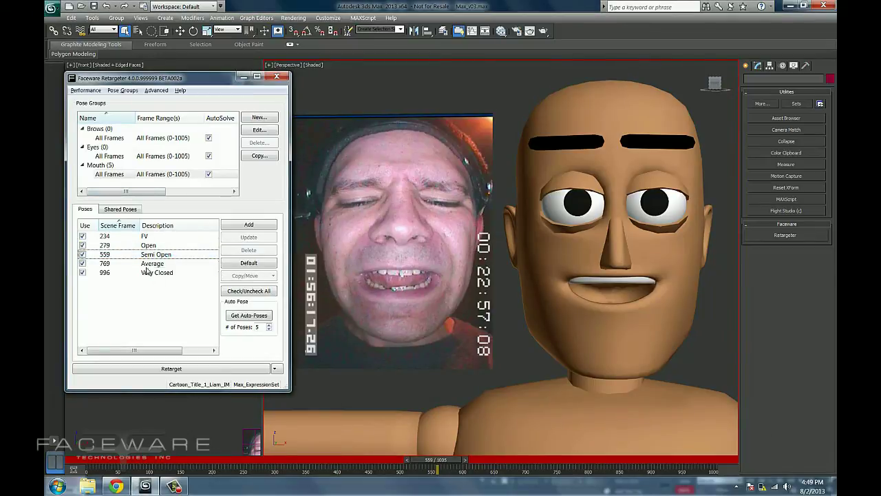
click(210, 254)
click(249, 238)
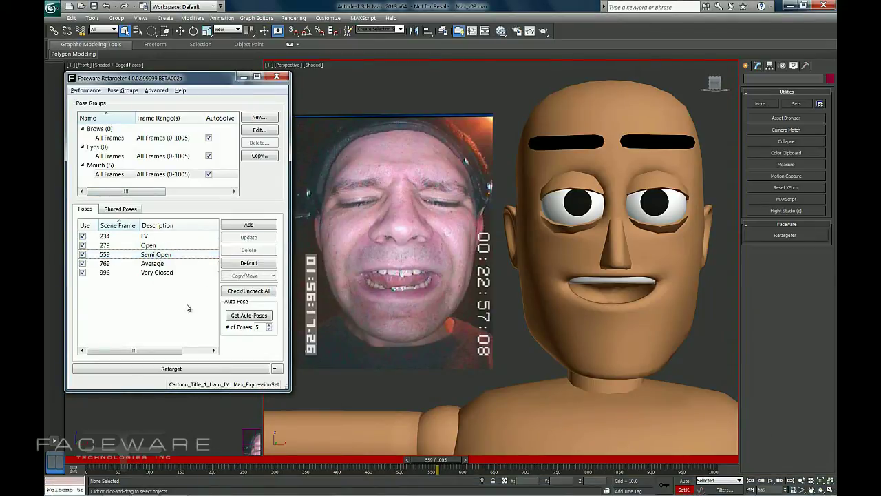
Step: Retarget the Mouth group, rewind, and check the FV, Open and Semi Open frames
click(173, 369)
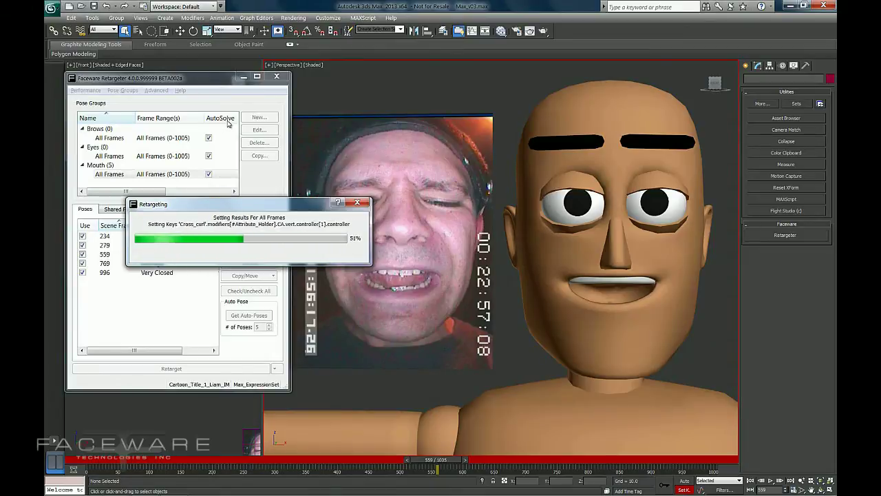
drag(200, 460, 721, 467)
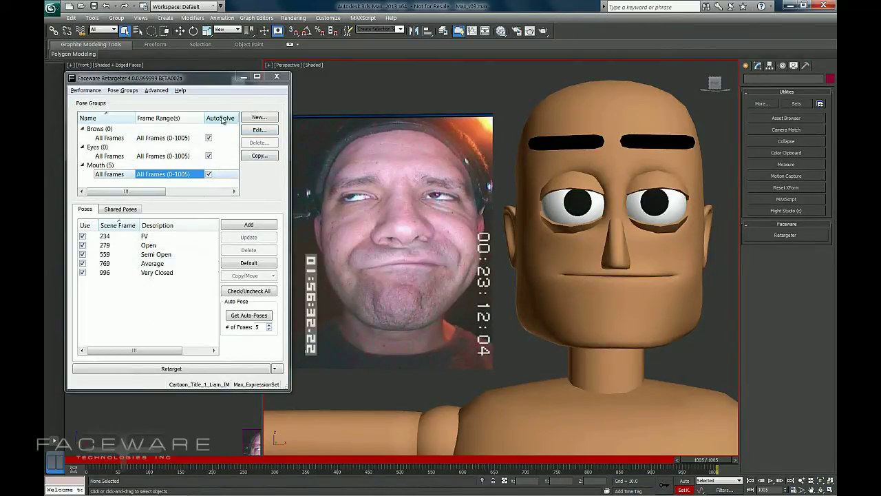
click(137, 237)
click(135, 246)
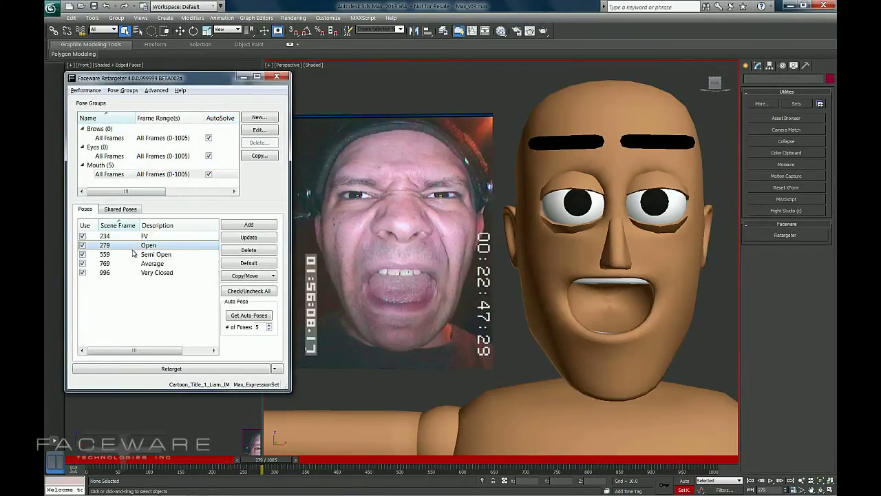
click(132, 255)
click(210, 175)
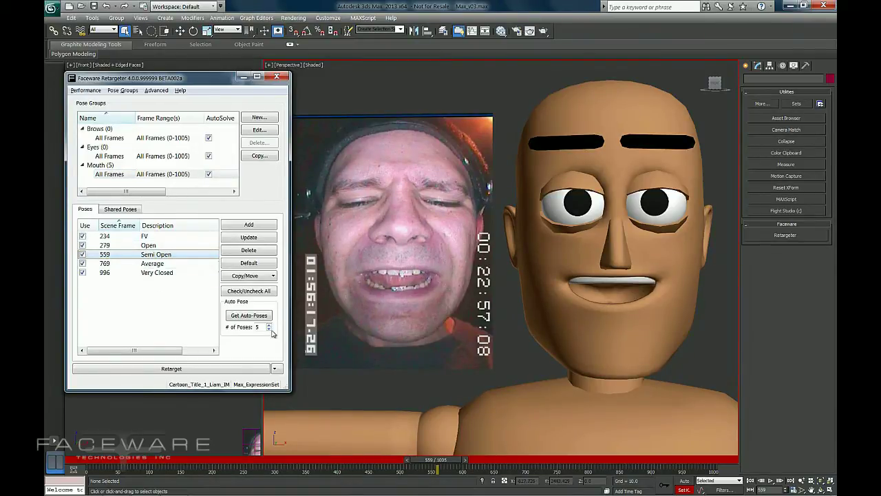
Step: Turn off Mouth AutoSolve and generate 2 more auto-poses
click(209, 175)
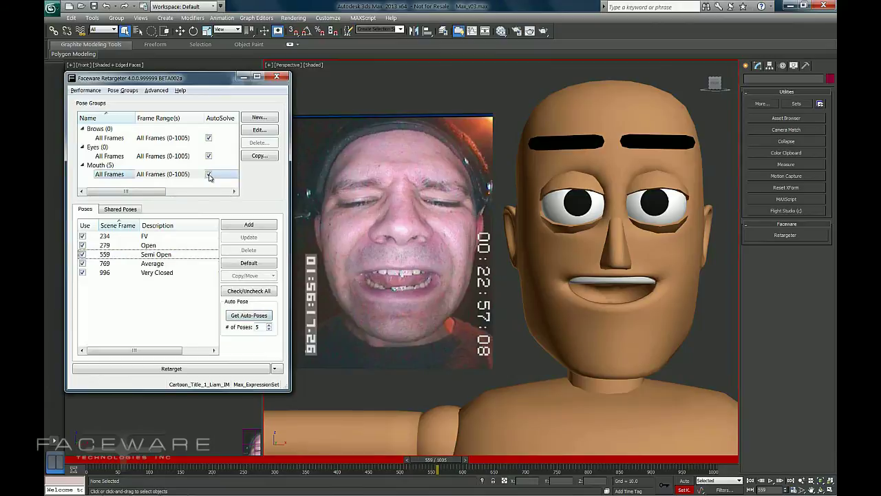
click(234, 190)
drag(168, 192, 146, 192)
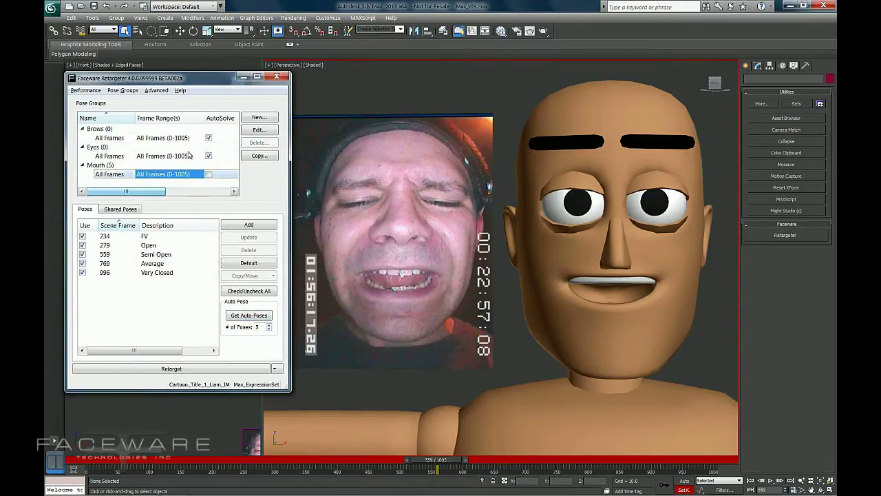
click(266, 327)
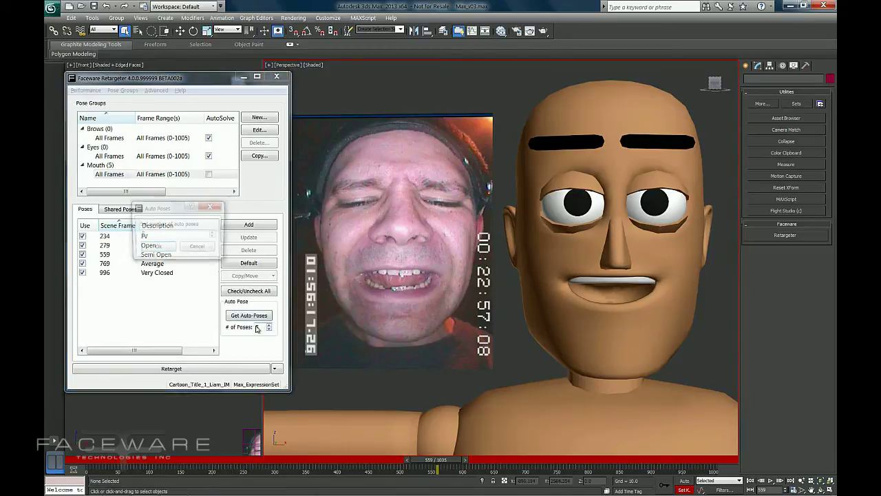
click(214, 238)
click(158, 249)
click(249, 316)
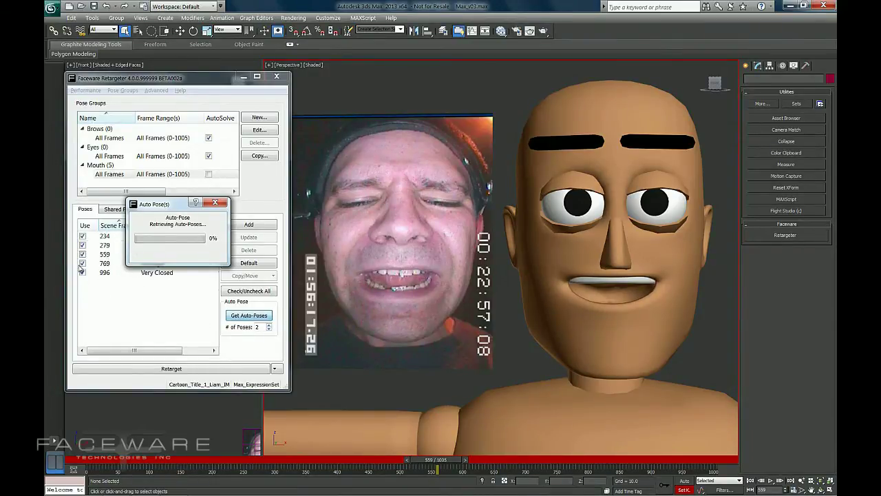
Step: Review the new poses at frames 649 and 801 against the Average pose at 769
click(126, 266)
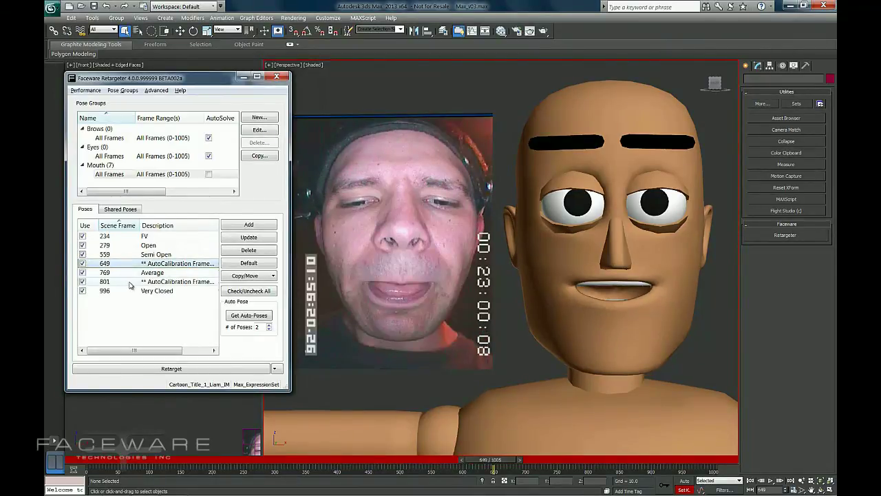
click(129, 283)
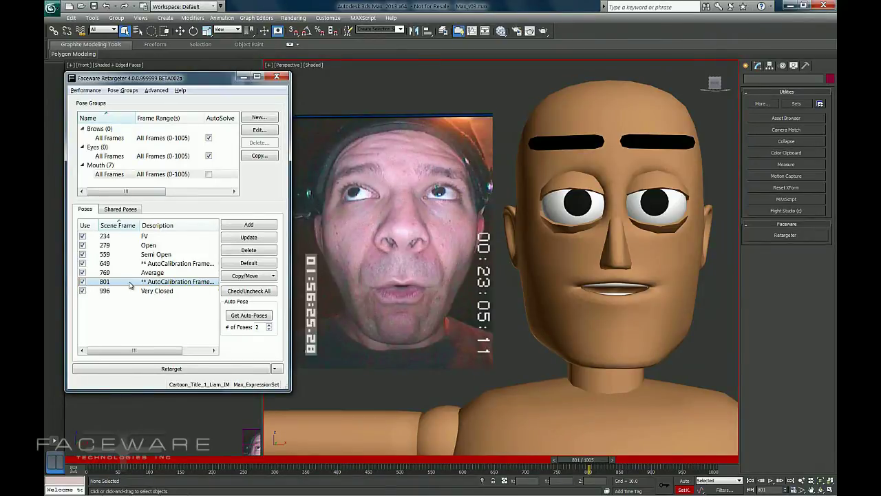
click(131, 263)
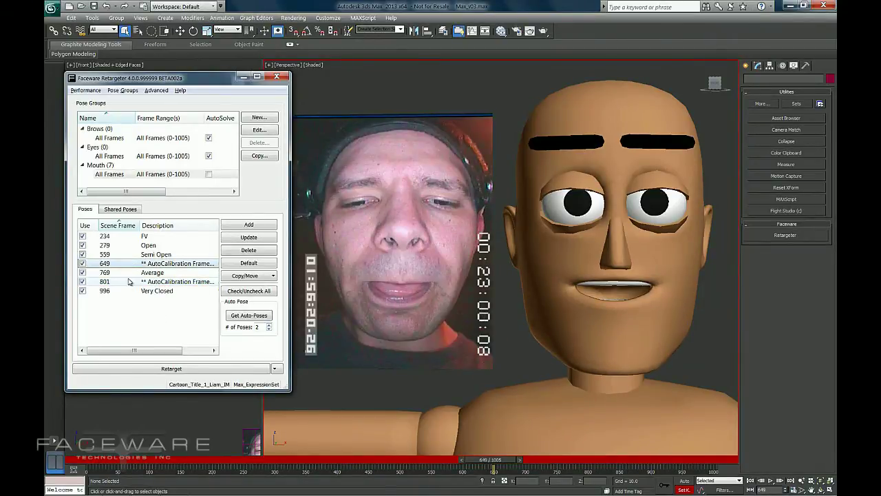
click(129, 282)
click(128, 264)
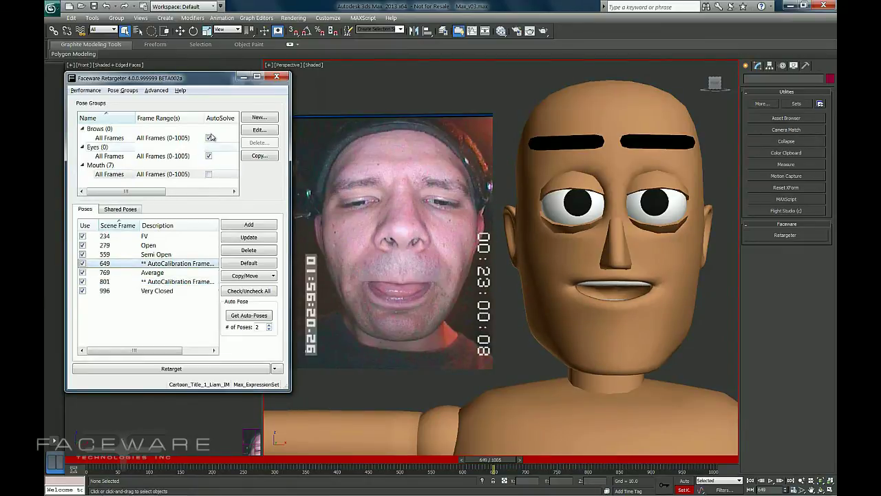
click(157, 311)
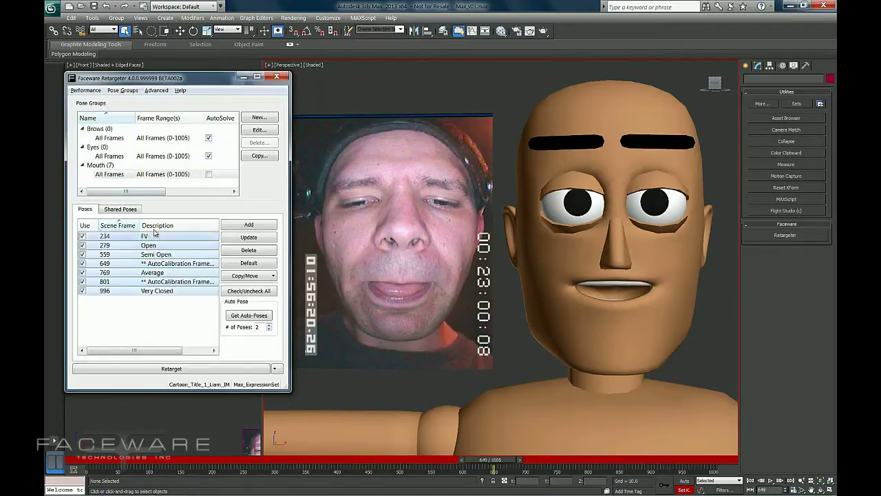
click(132, 283)
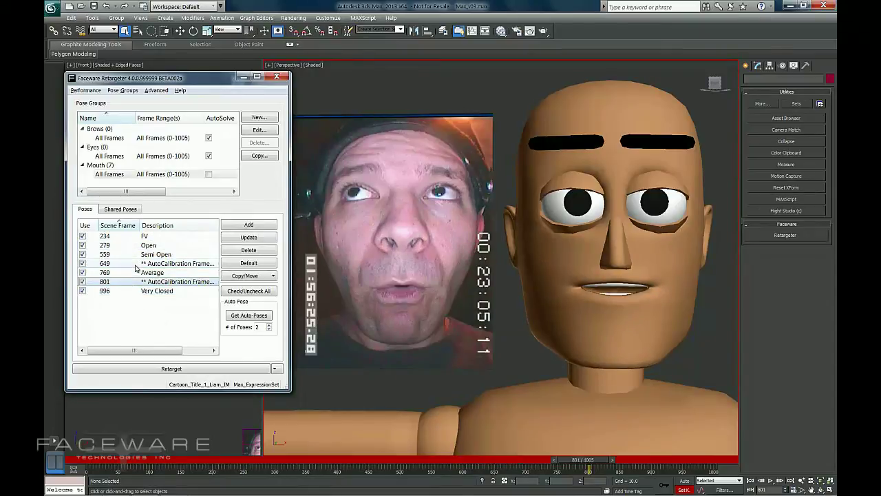
click(139, 271)
click(135, 283)
click(144, 265)
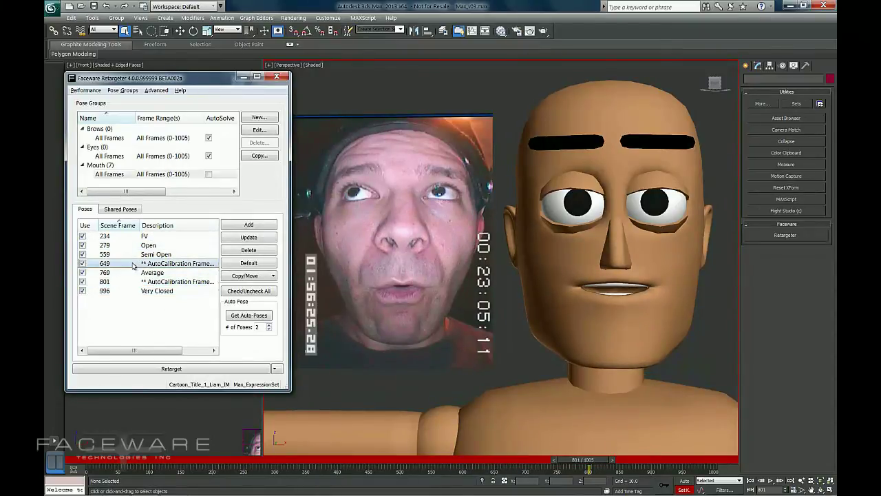
Step: Generate 3 Brows auto-poses (frames 266, 395, 794) and view the pose at 266
click(112, 156)
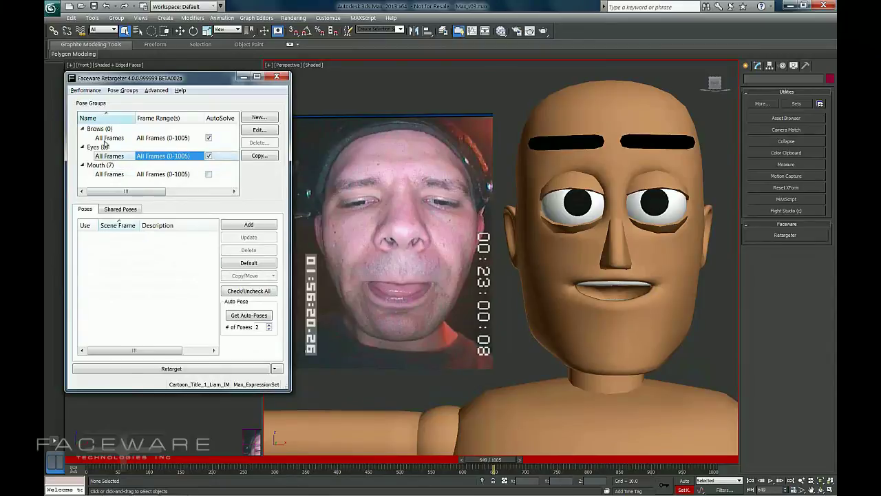
click(109, 137)
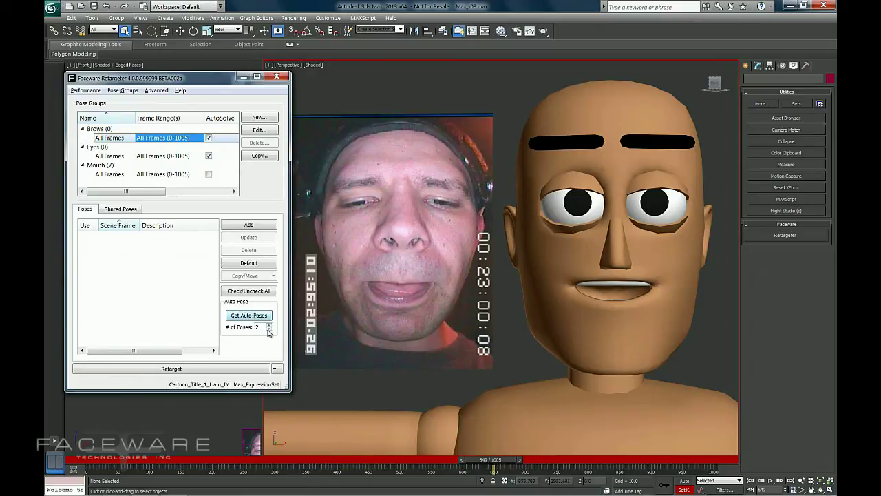
click(249, 315)
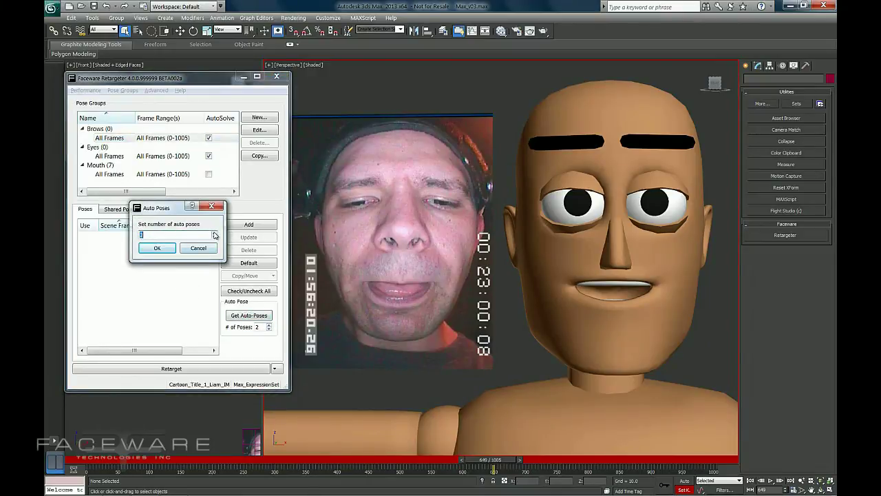
text(3)
click(157, 248)
click(250, 314)
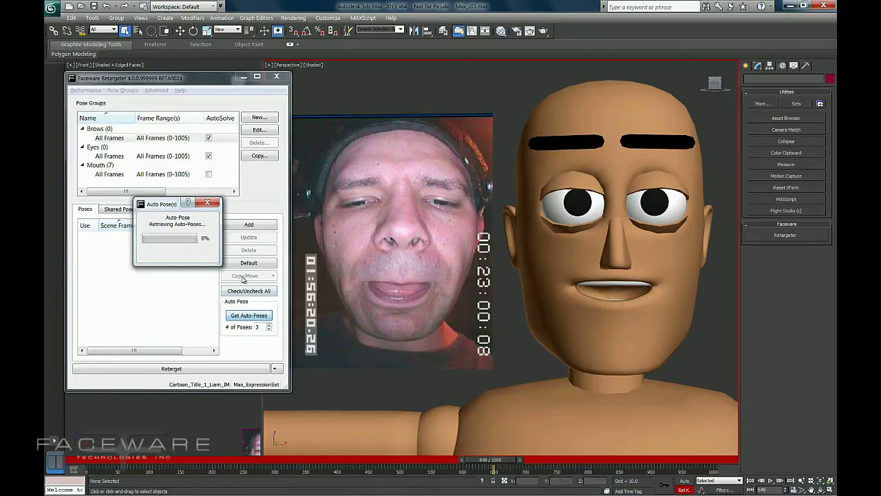
click(120, 237)
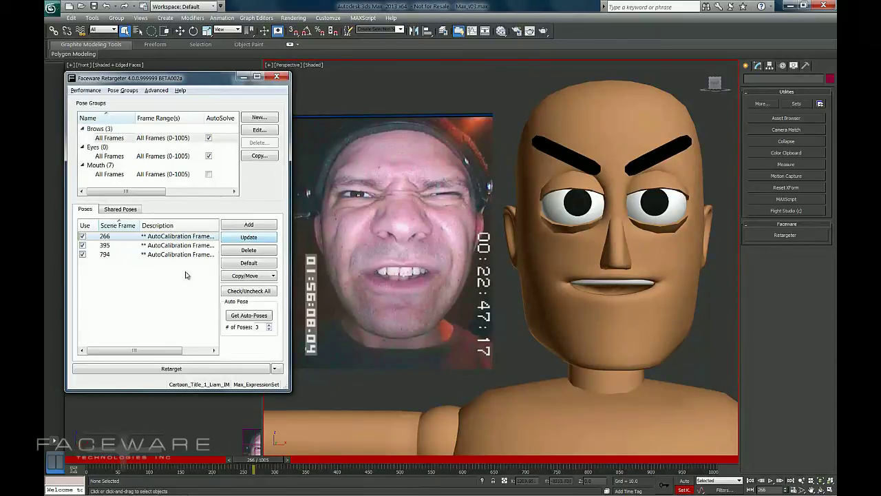
click(127, 250)
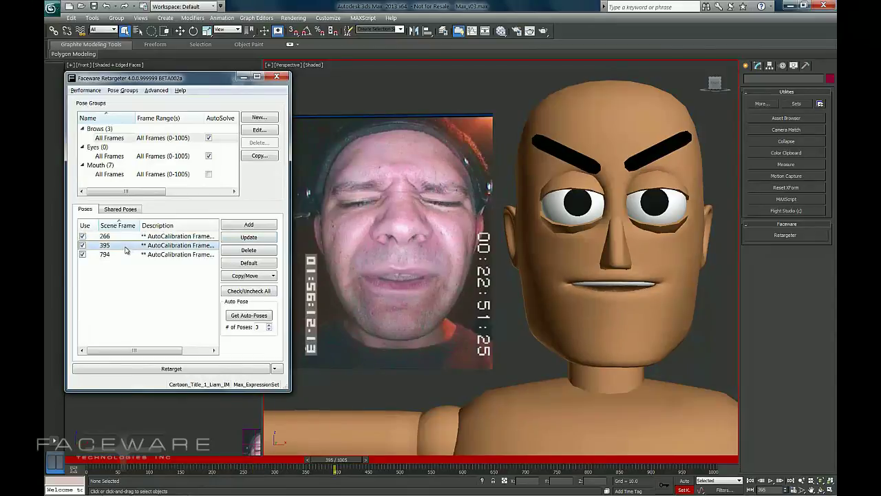
click(118, 255)
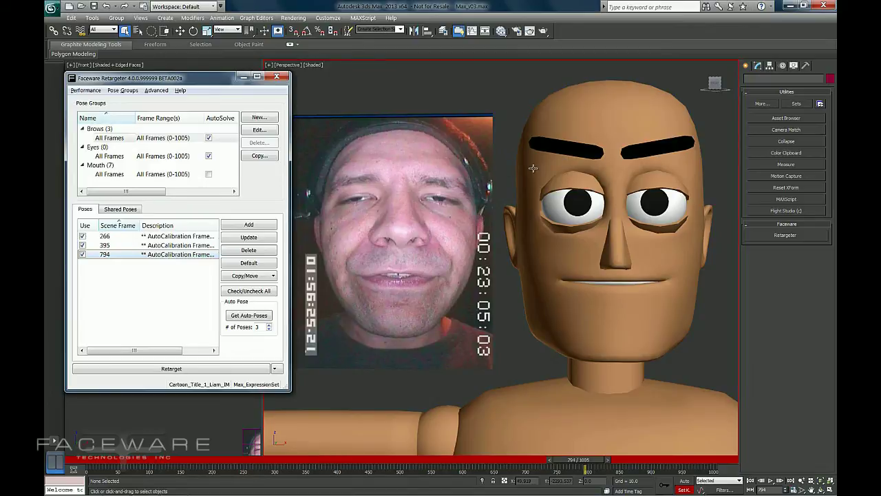
click(134, 236)
click(130, 245)
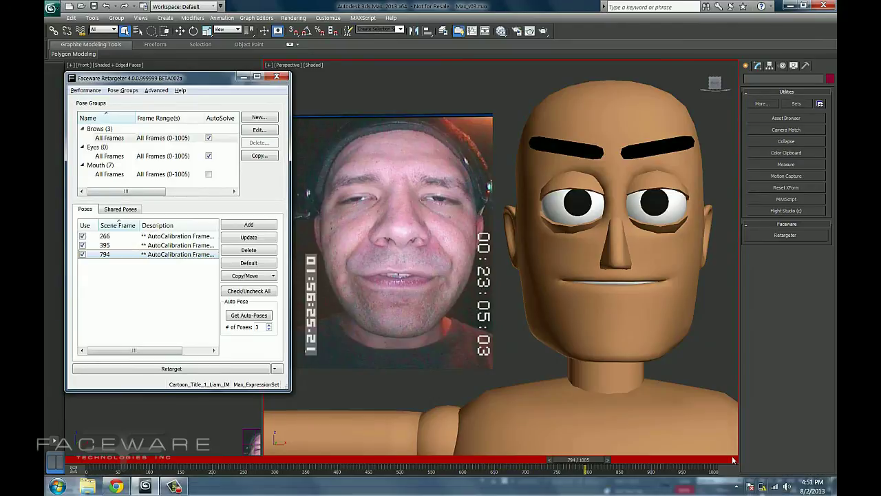
click(196, 305)
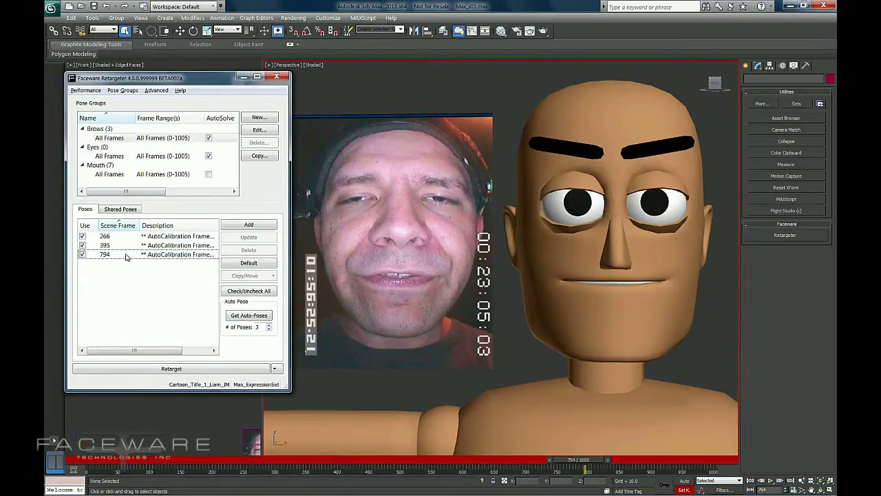
drag(151, 280, 124, 240)
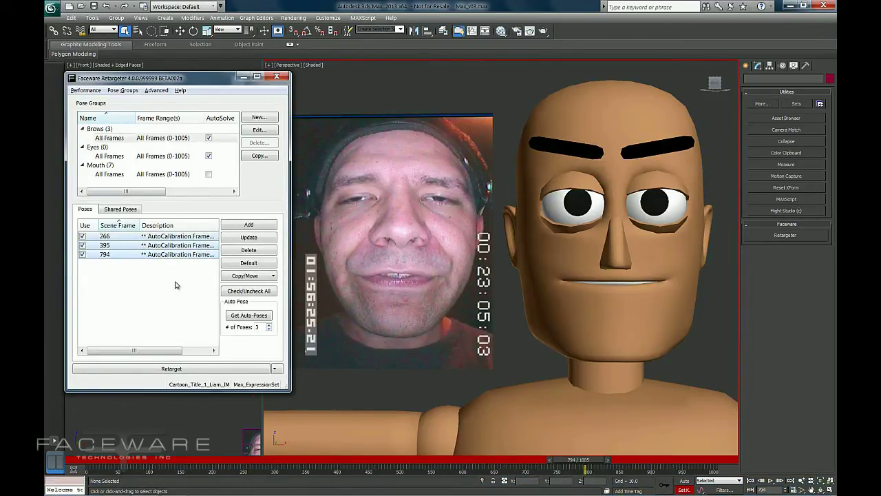